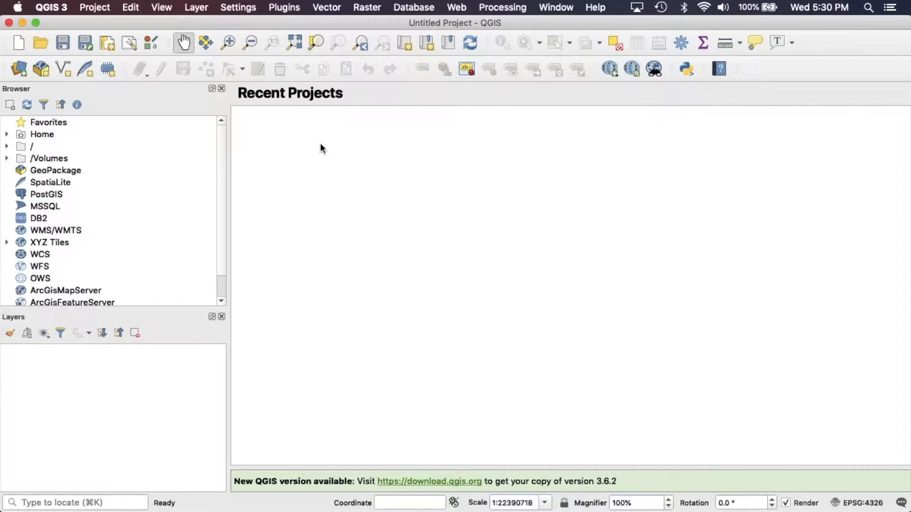
Start a new empty project
click(93, 8)
click(97, 25)
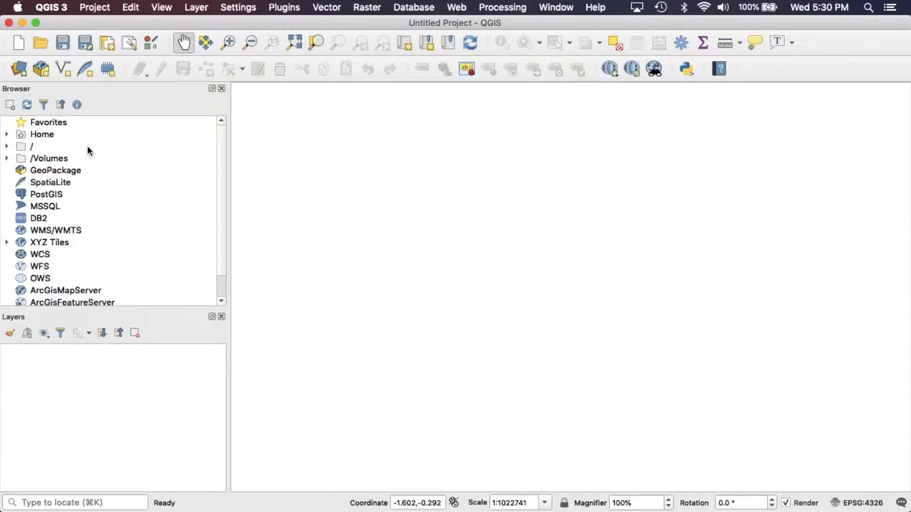
scroll(91, 251, down, 1)
scroll(92, 251, down, 1)
scroll(91, 250, up, 2)
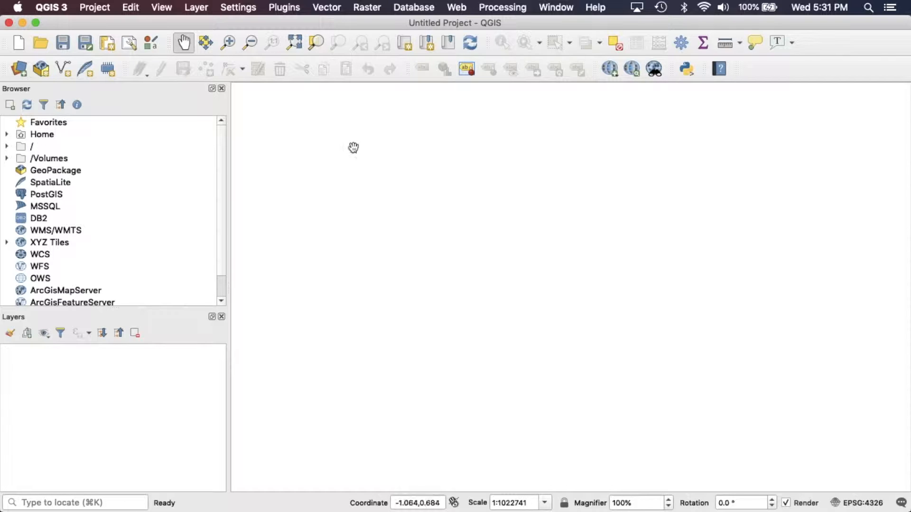
Find the QuickMapServices plugin in the plugin manager, reinstall it, and close the manager
click(286, 8)
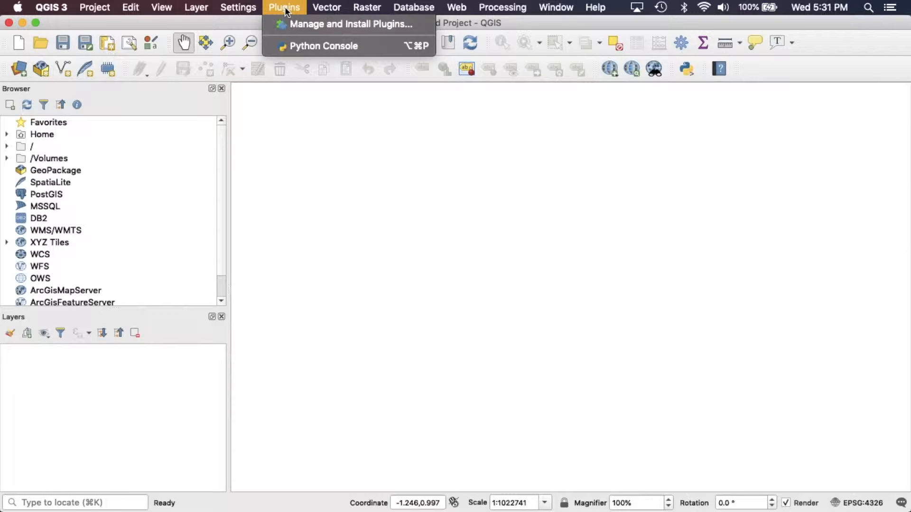
click(314, 23)
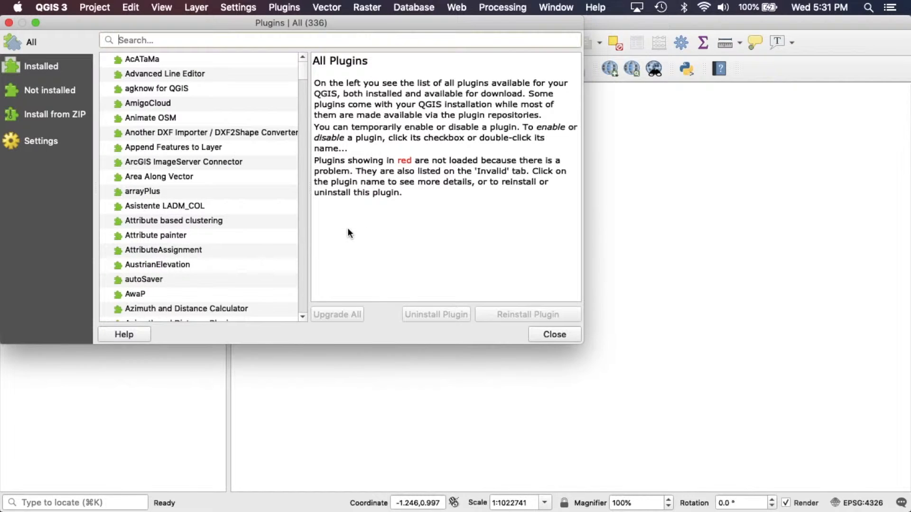
drag(256, 22, 283, 23)
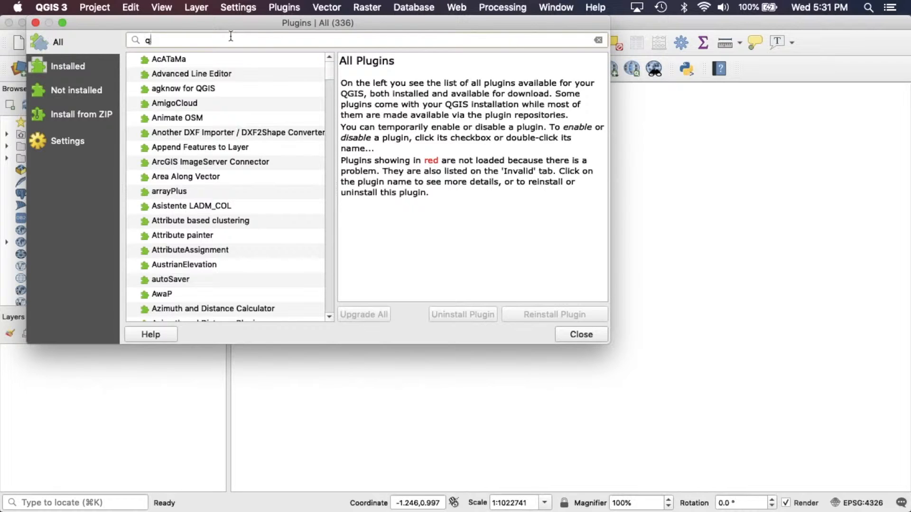
text(quickmap)
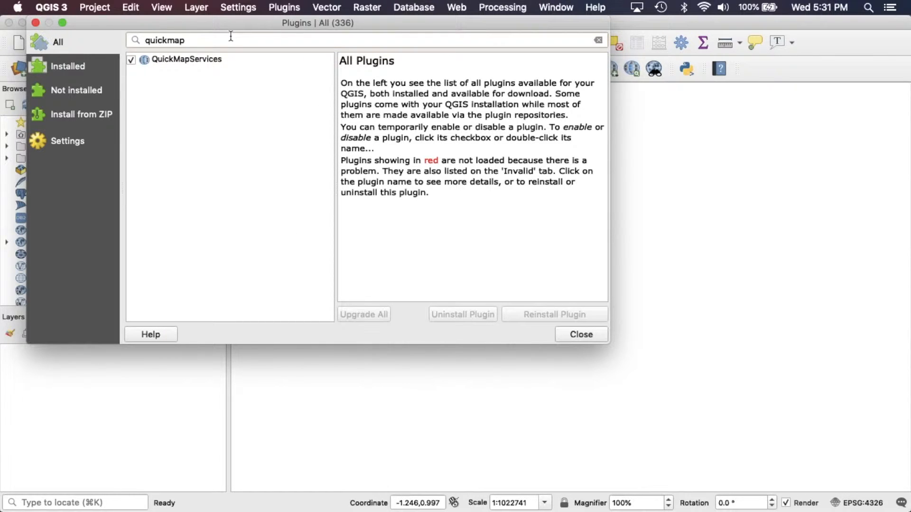
click(176, 61)
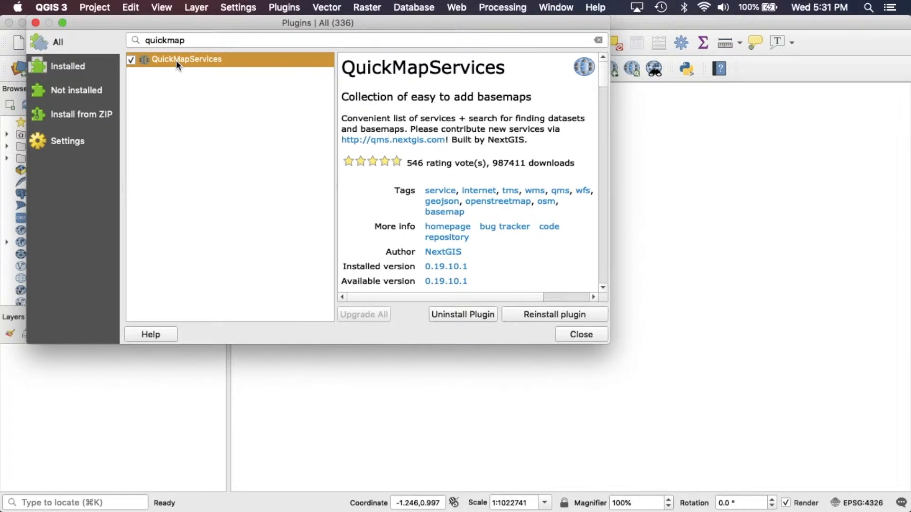
click(525, 314)
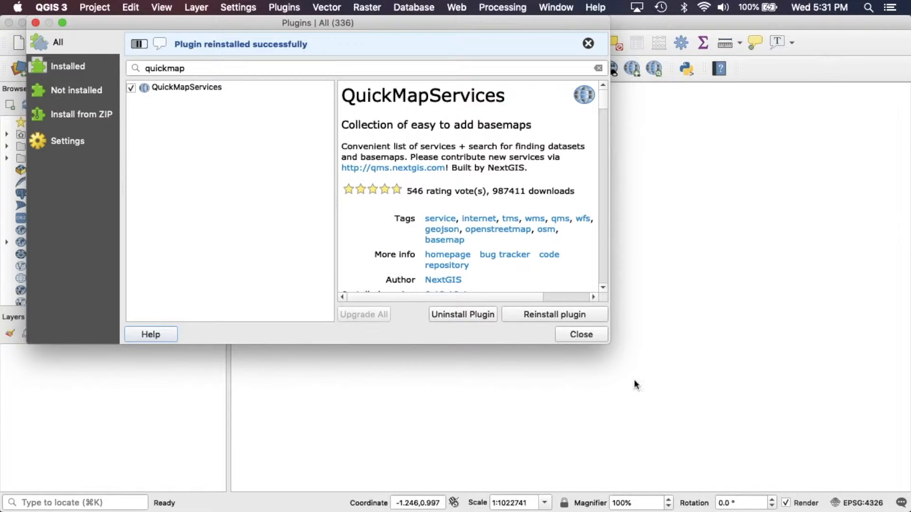
click(580, 335)
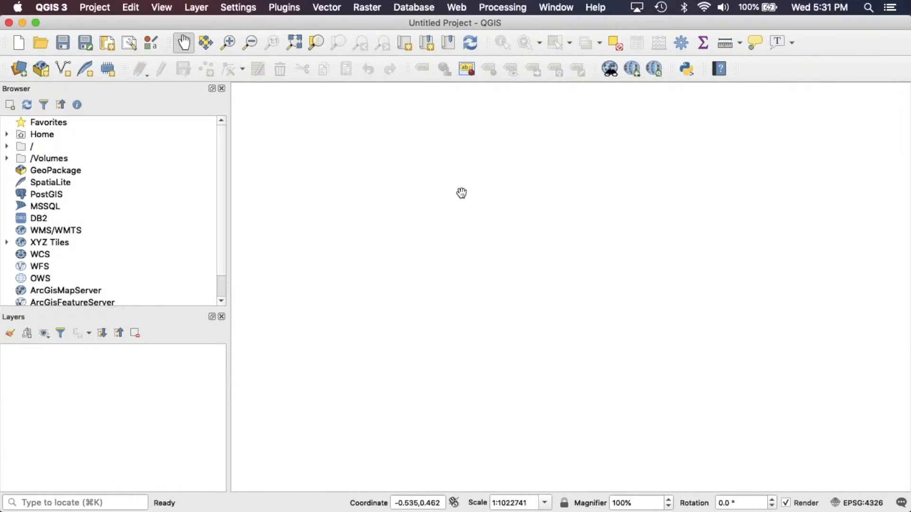
Open the QuickMapServices search panel and search for google basemaps
click(457, 8)
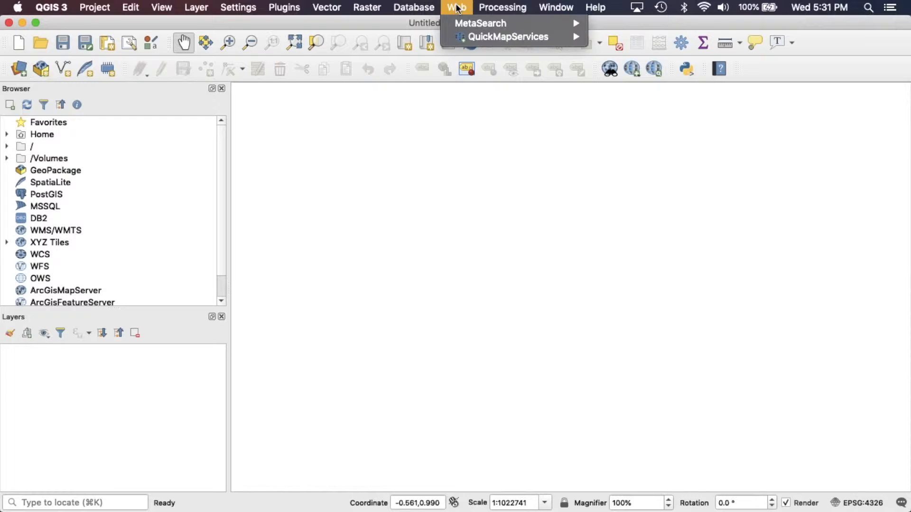
mouse_move(467, 36)
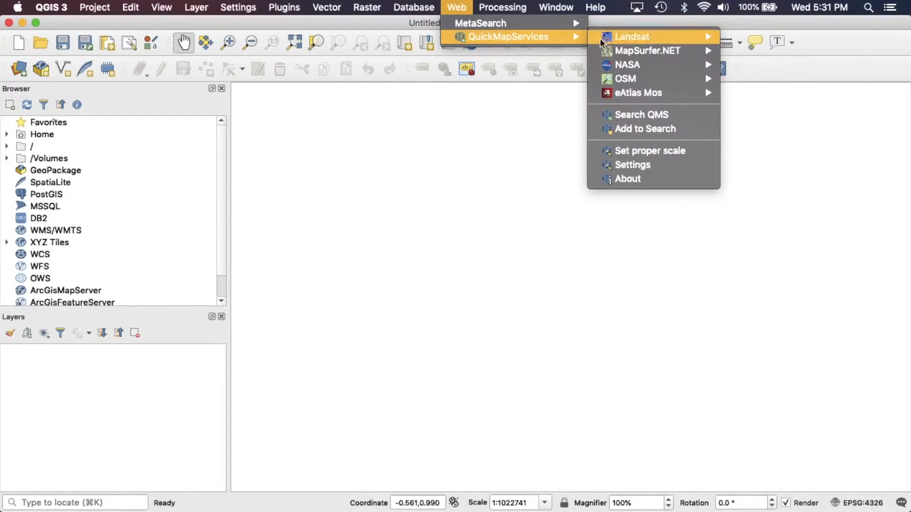
click(624, 120)
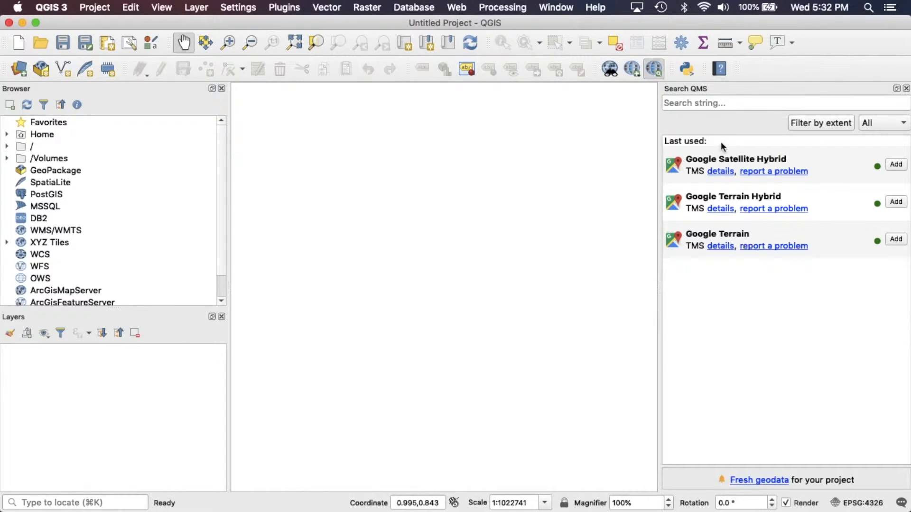
click(705, 101)
text(google)
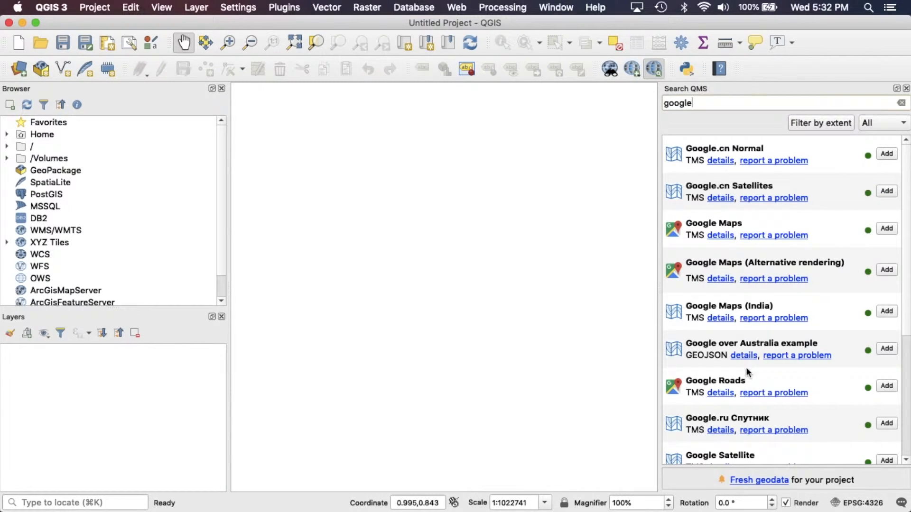
scroll(745, 274, down, 5)
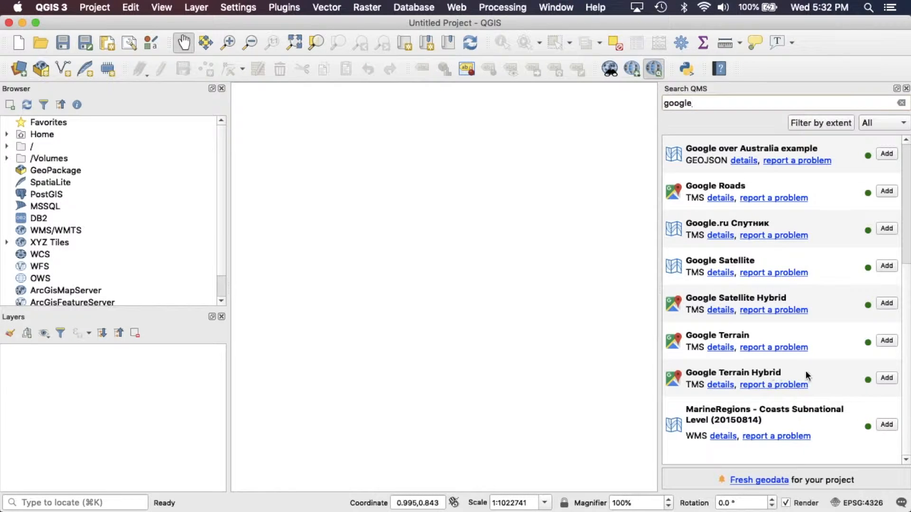
Add the Google Terrain Hybrid, Google Terrain and Google Satellite Hybrid basemap layers
click(886, 378)
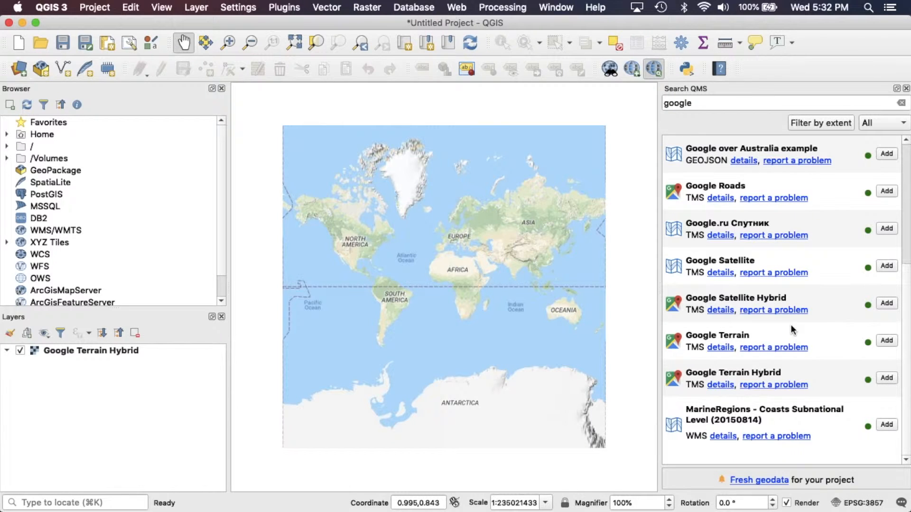
click(886, 341)
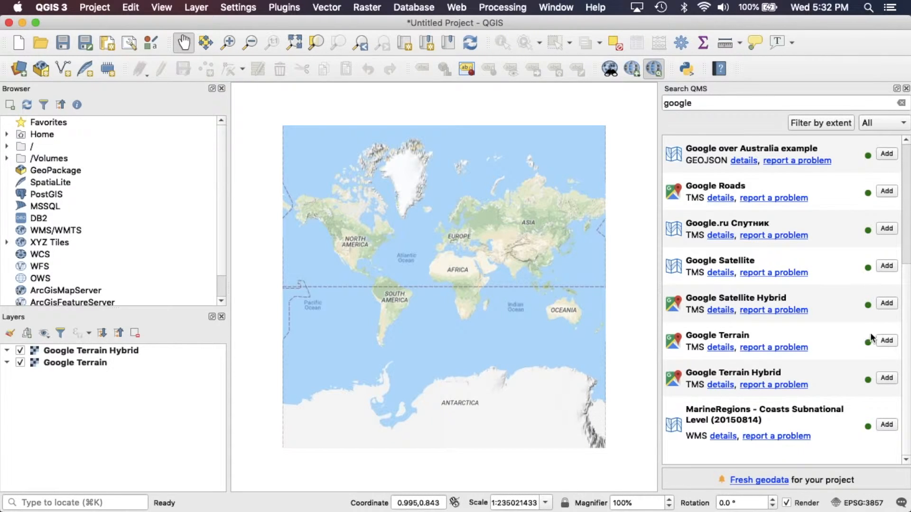
click(887, 305)
Close the Search QMS panel
scroll(815, 279, up, 5)
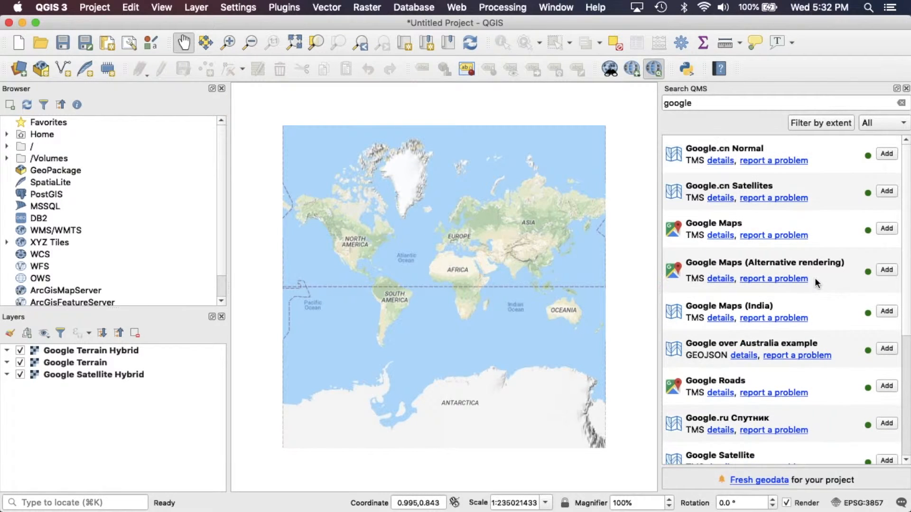
scroll(810, 306, down, 5)
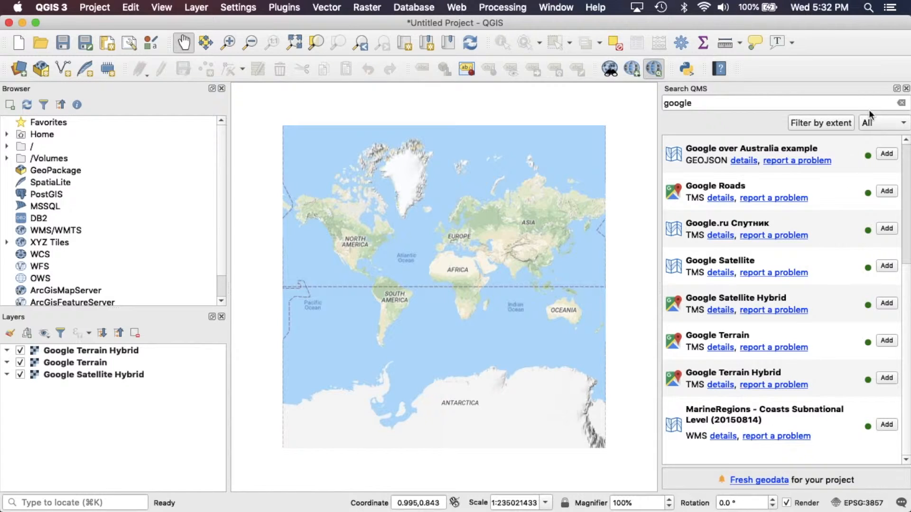
click(906, 90)
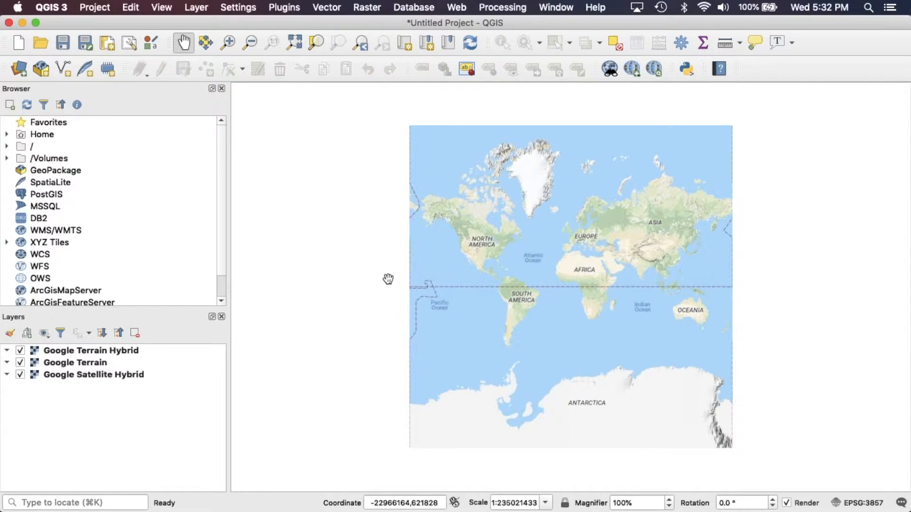
Zoom the map in to southern Ontario around Lake Ontario
drag(380, 257, 322, 262)
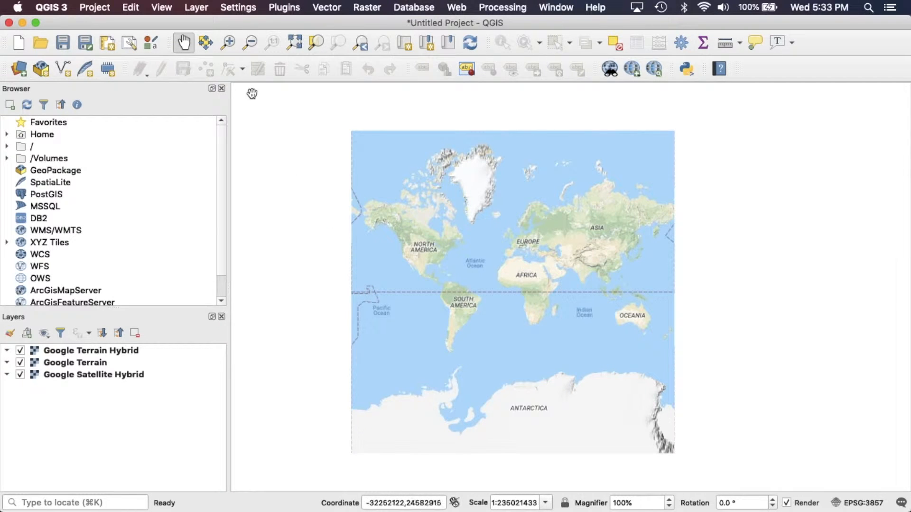
click(229, 43)
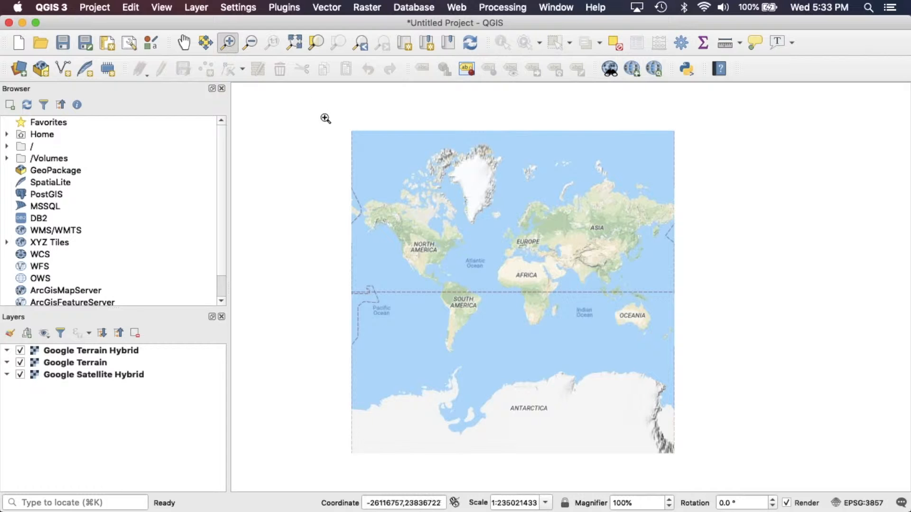
click(431, 243)
click(591, 314)
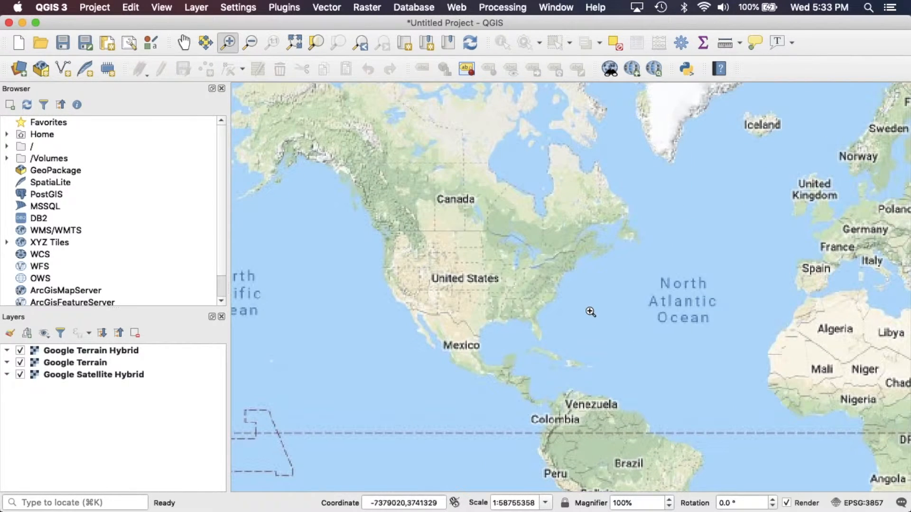
drag(504, 230, 593, 284)
drag(450, 246, 632, 368)
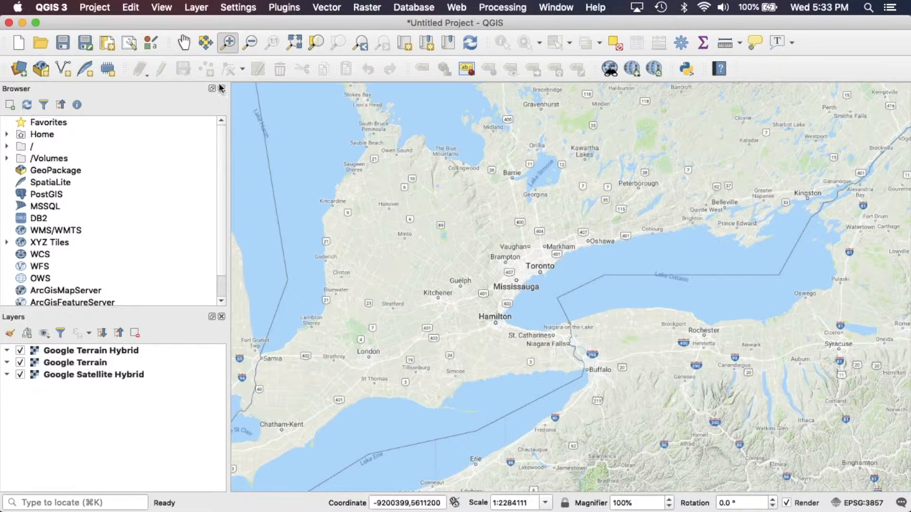
click(185, 44)
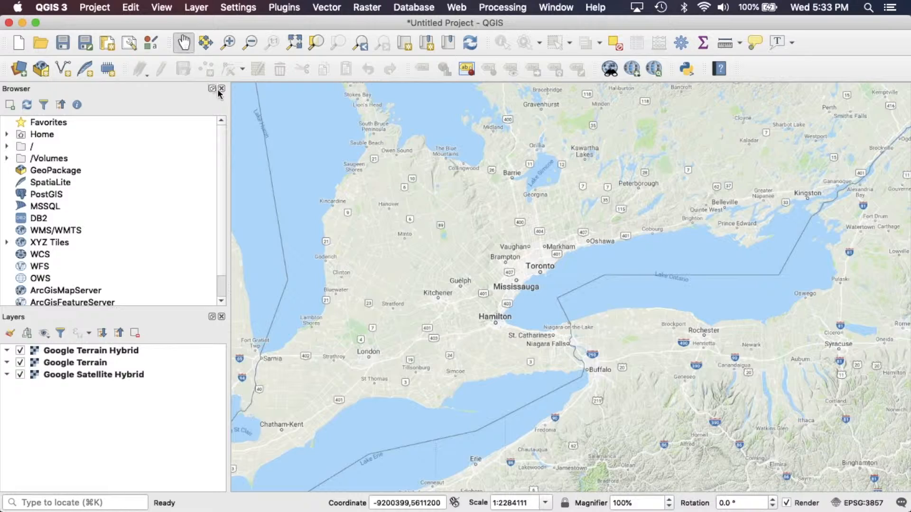
drag(379, 230, 400, 236)
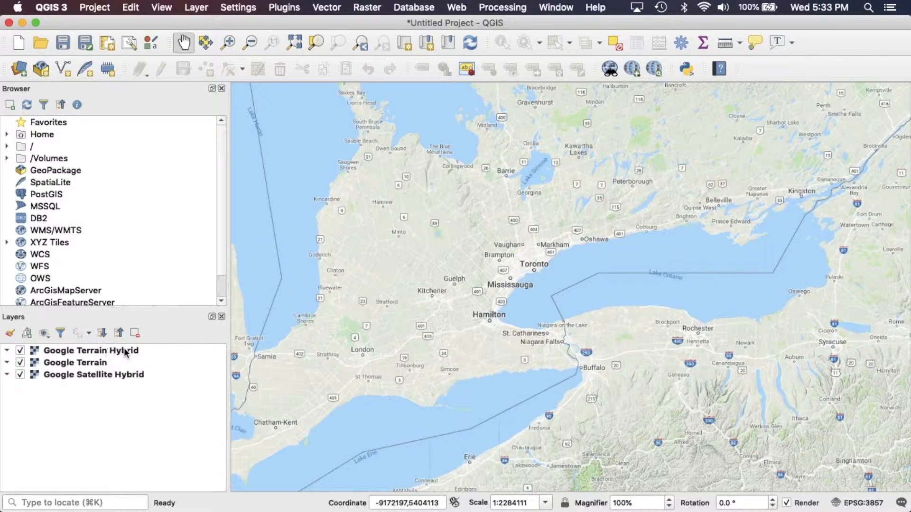
Hide the Google Terrain Hybrid and Google Terrain layers to show the satellite basemap
click(21, 351)
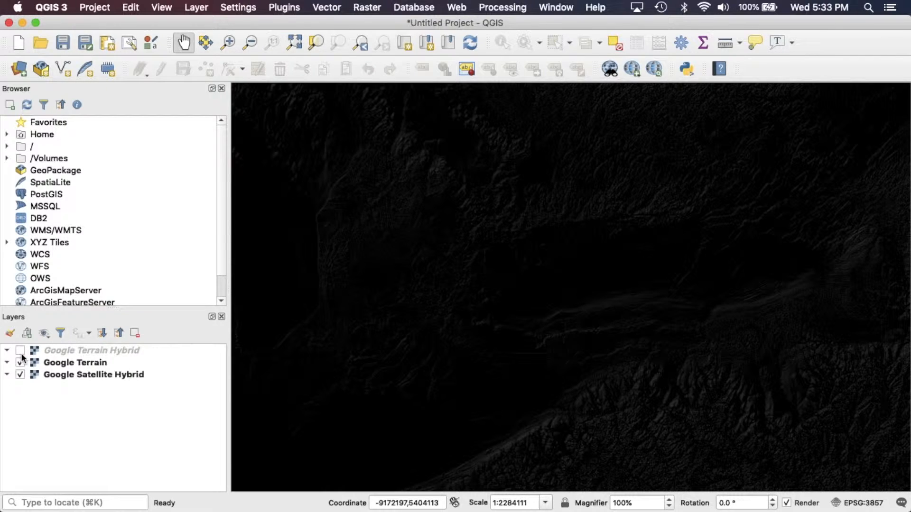
click(21, 363)
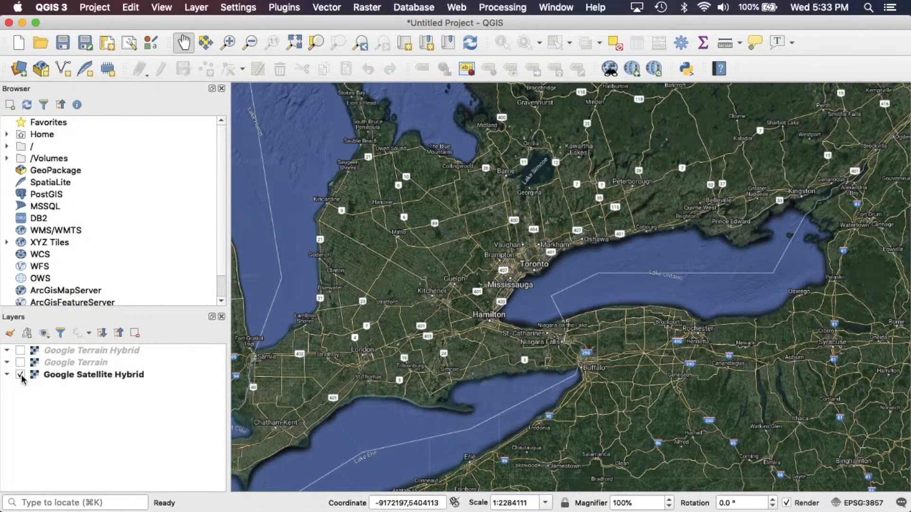
Zoom in on western Toronto near the Humber River to examine the satellite imagery
click(228, 42)
drag(383, 178, 654, 371)
drag(421, 146, 753, 327)
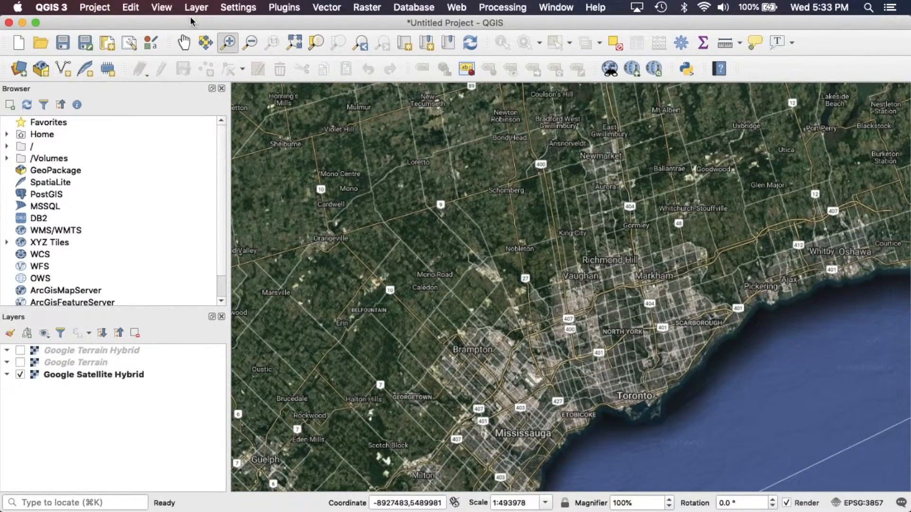
click(184, 43)
drag(519, 335, 429, 177)
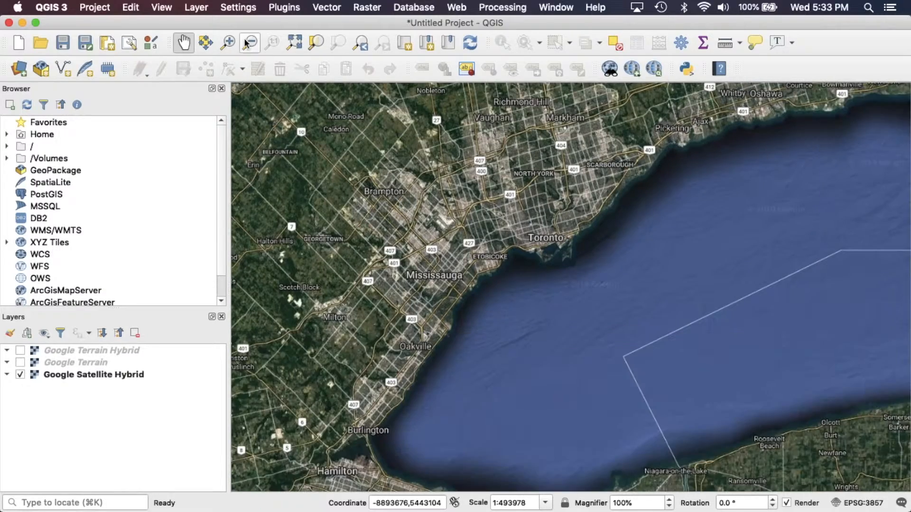
click(228, 42)
drag(427, 177, 587, 300)
drag(338, 152, 694, 409)
drag(345, 237, 655, 487)
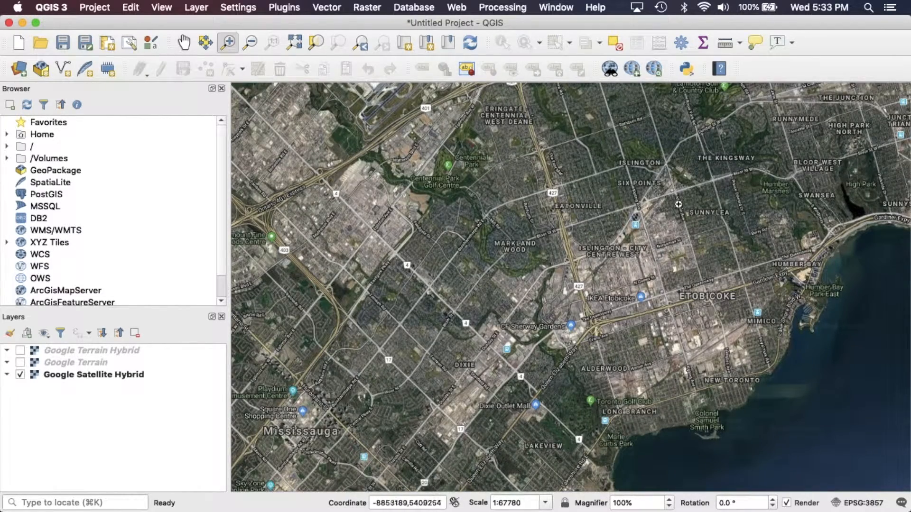
click(183, 43)
drag(590, 181, 270, 279)
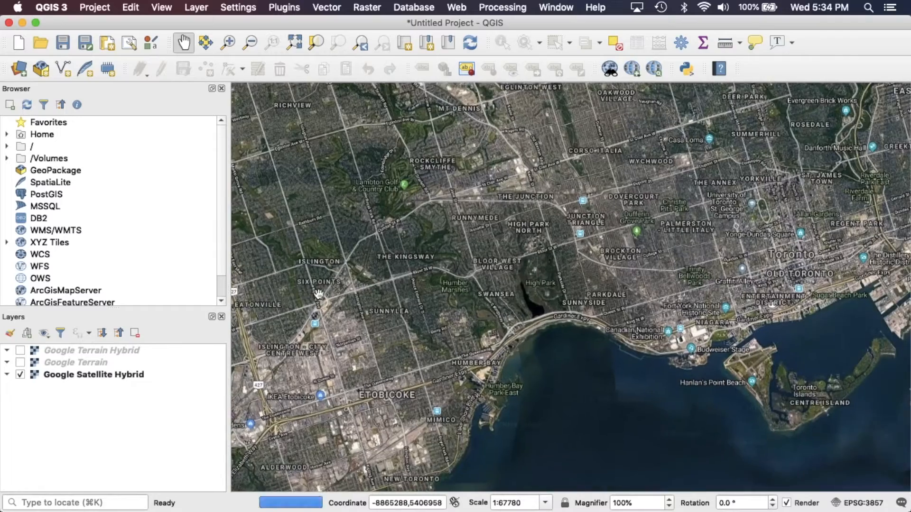
click(228, 43)
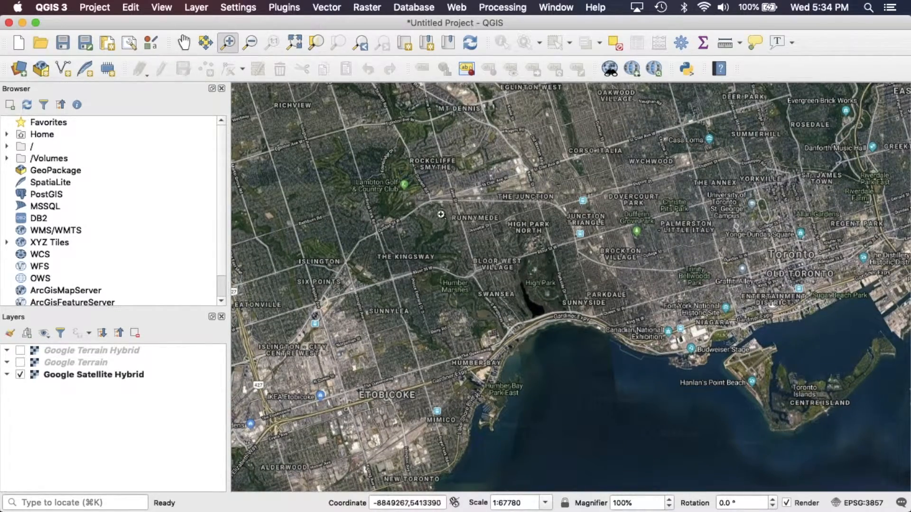
drag(360, 219, 493, 297)
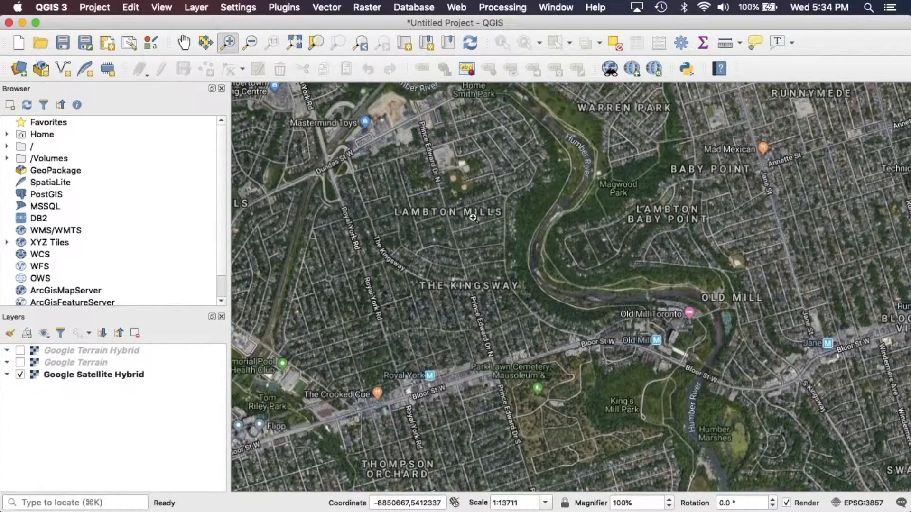
Turn the Google Terrain Hybrid layer back on over the Lambton area
click(184, 42)
drag(542, 286, 388, 148)
drag(285, 115, 404, 313)
drag(311, 159, 371, 250)
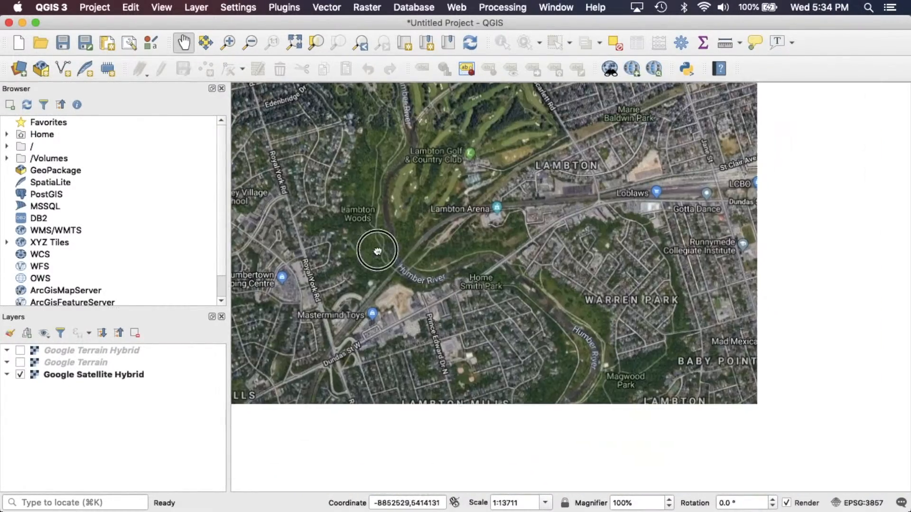
click(21, 351)
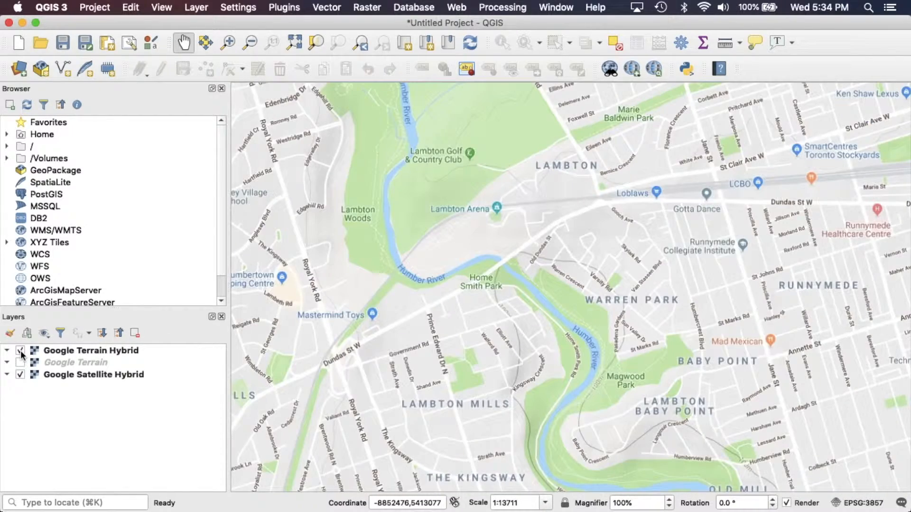
Pan and zoom out across Etobicoke and the Humber Bay waterfront to compare the basemap coverage
drag(373, 318, 391, 309)
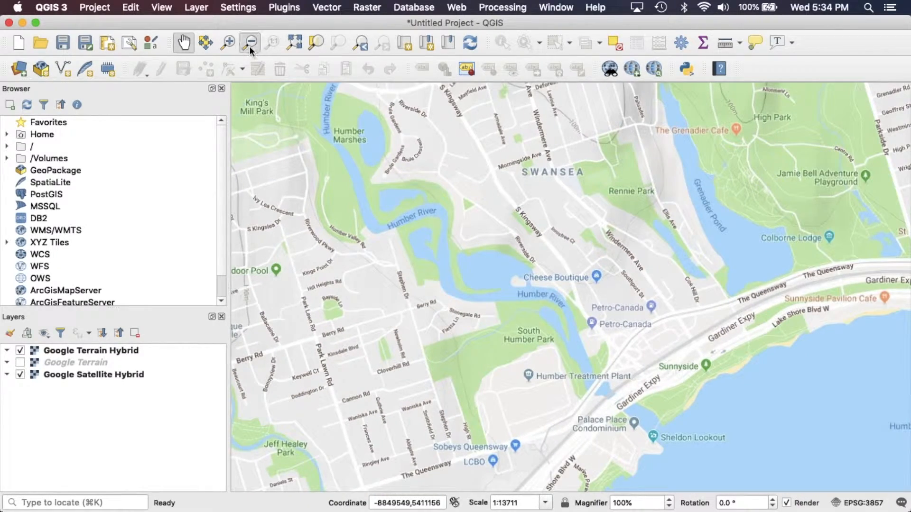
click(250, 46)
click(365, 239)
click(366, 238)
click(184, 45)
drag(569, 327, 400, 269)
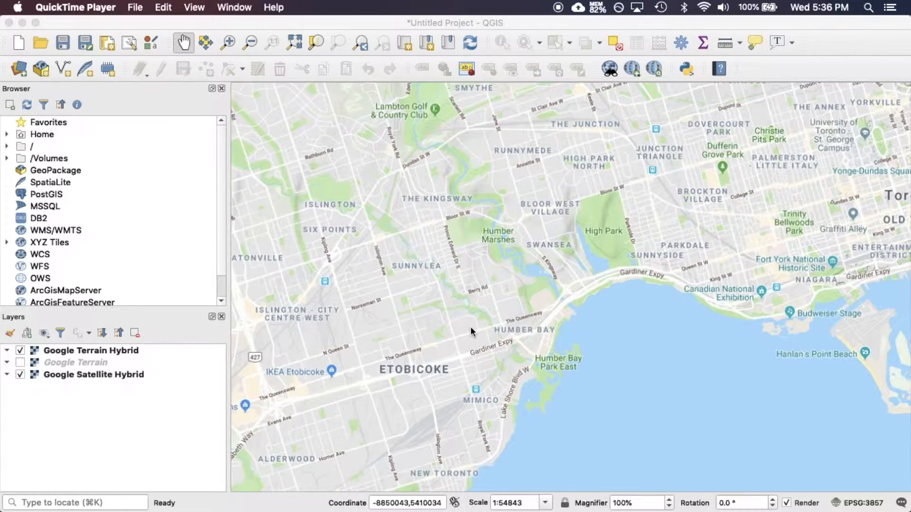
click(471, 326)
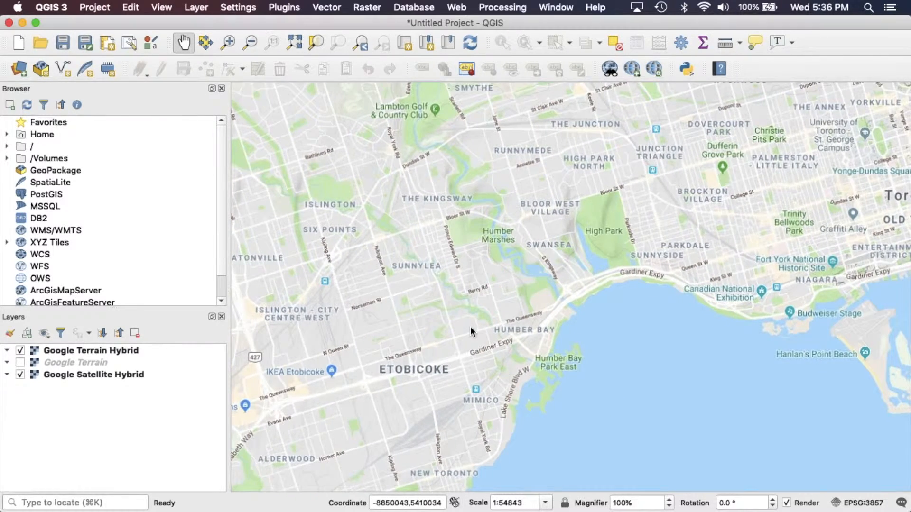
drag(471, 326, 571, 286)
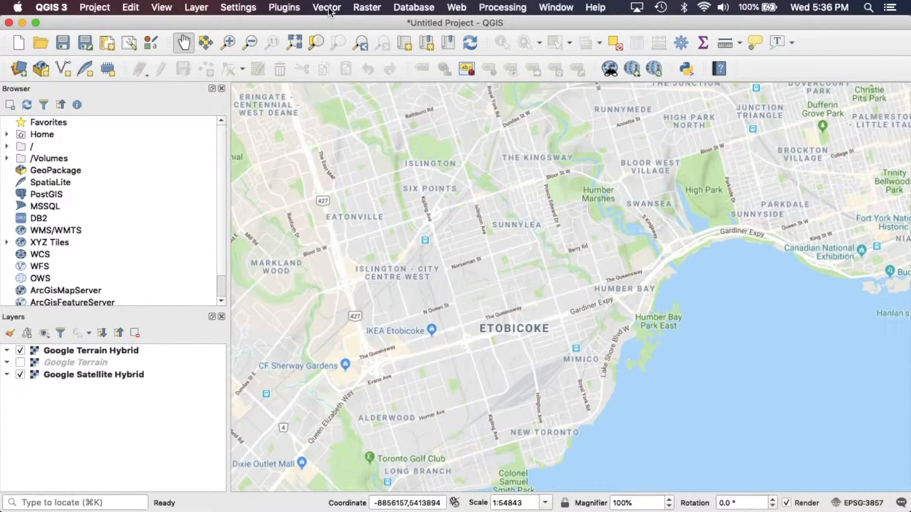
click(283, 7)
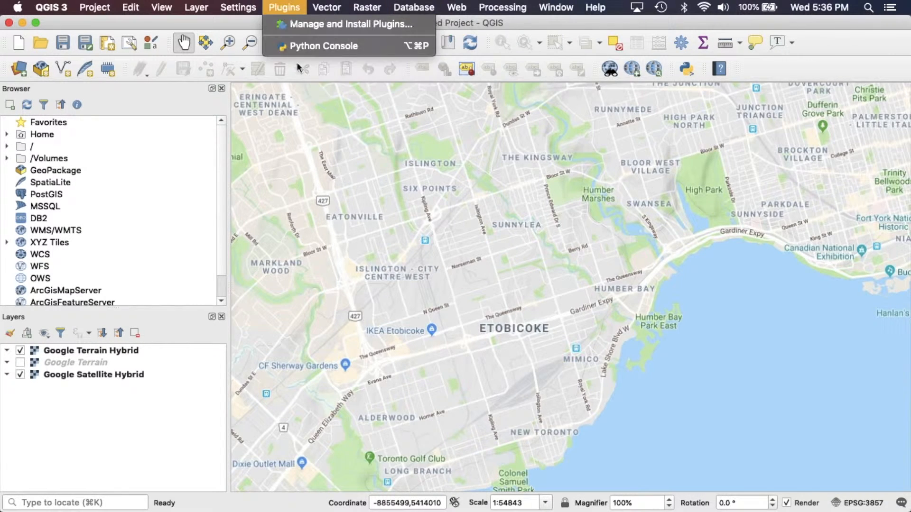
click(462, 258)
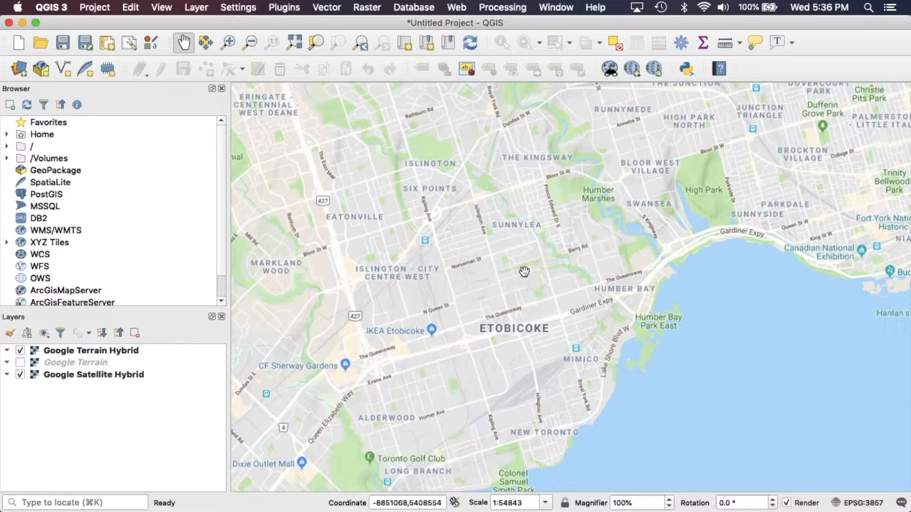
drag(453, 244, 393, 354)
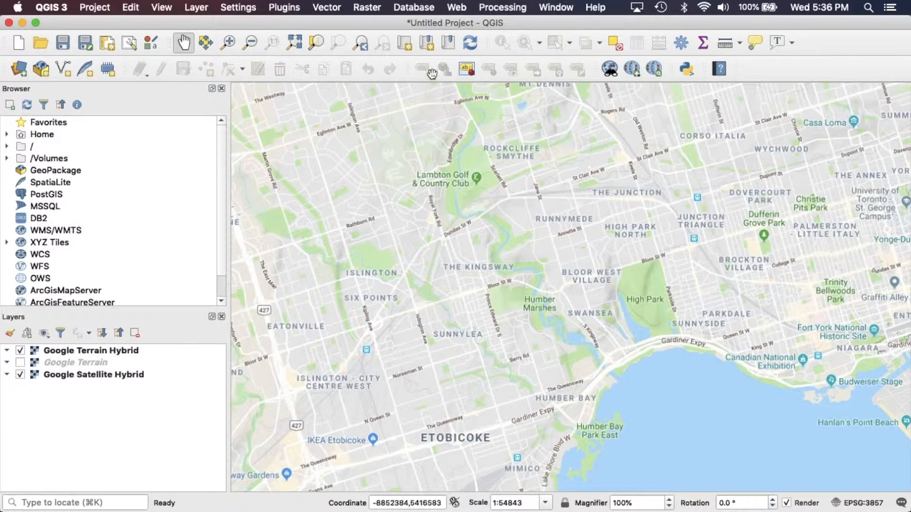
Open the QuickMapServices Search QMS panel, clear its google search, and close the panel
click(454, 9)
mouse_move(465, 35)
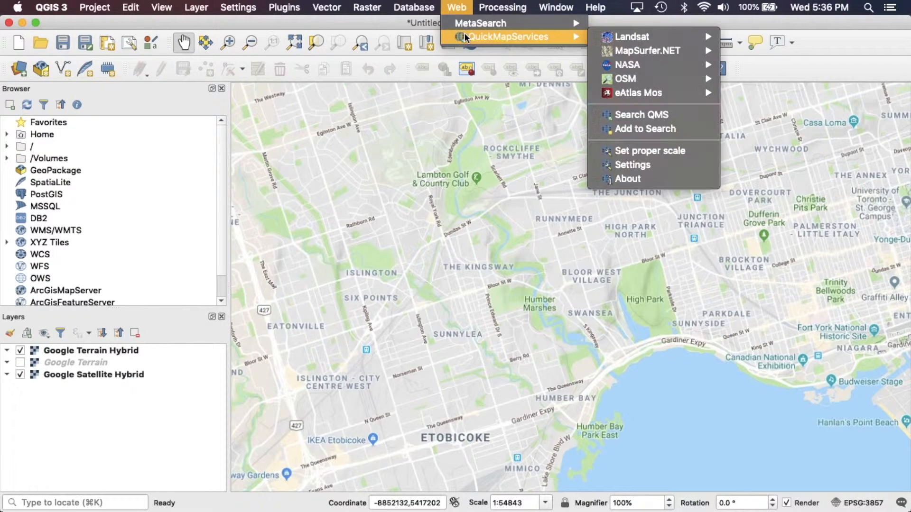
click(636, 116)
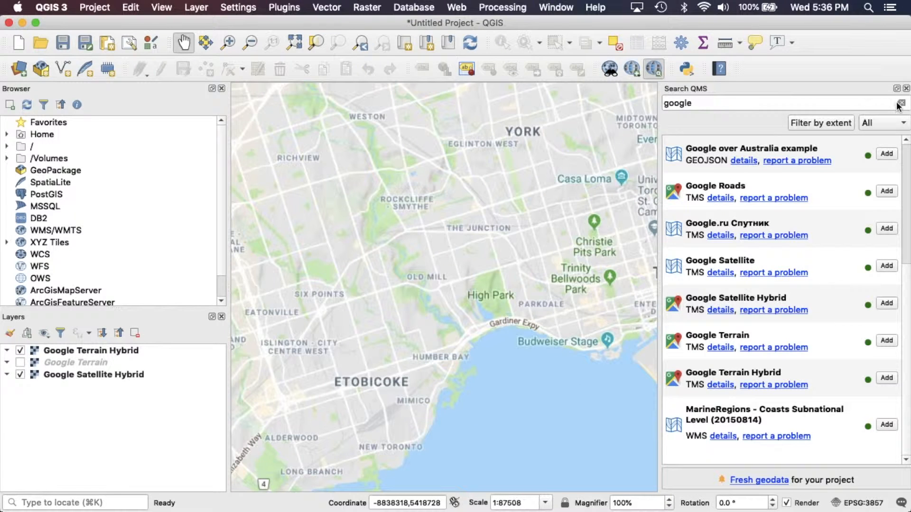
click(900, 103)
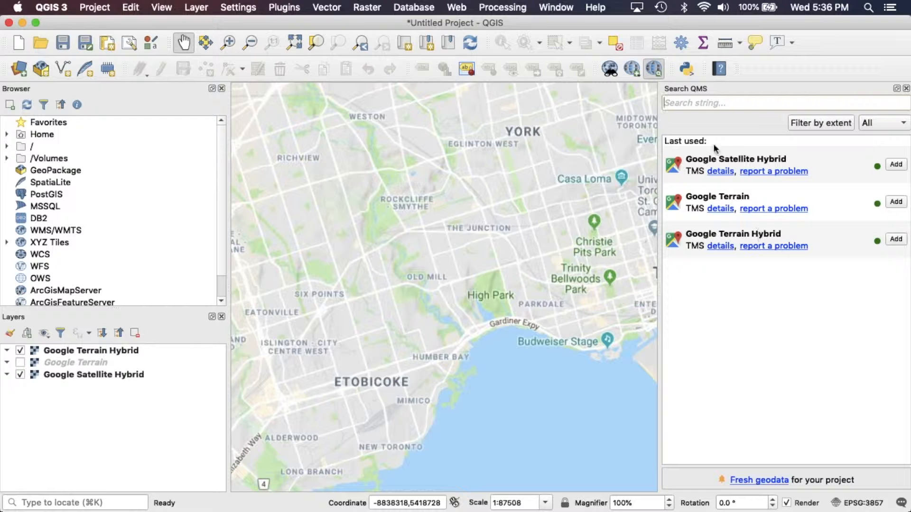
click(907, 89)
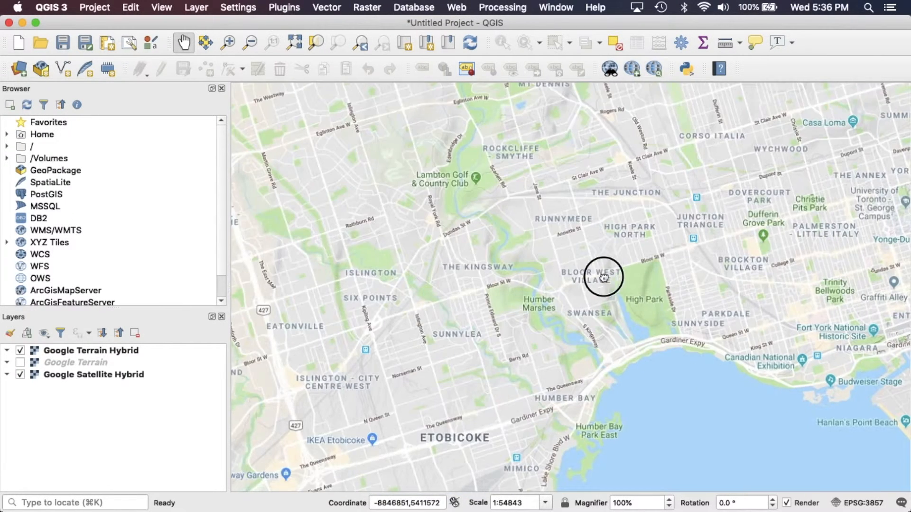
drag(604, 275, 560, 247)
scroll(560, 247, down, 1)
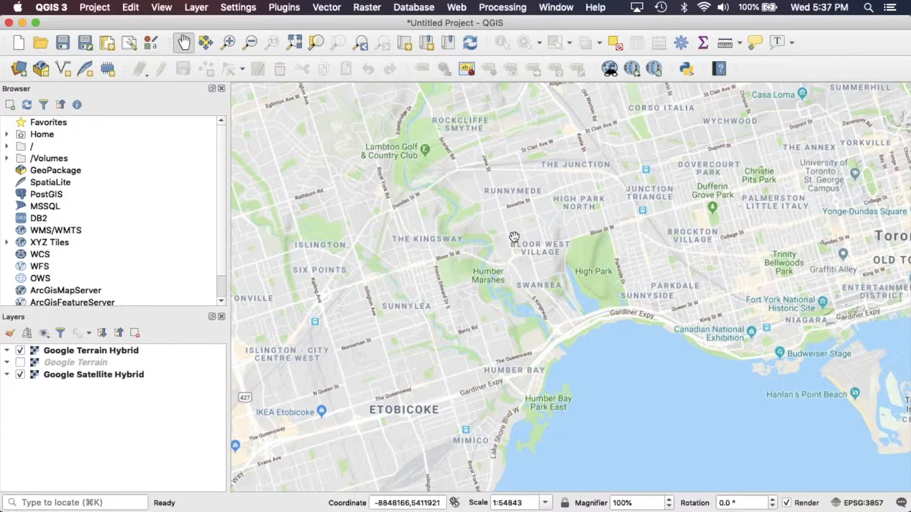
drag(513, 237, 533, 264)
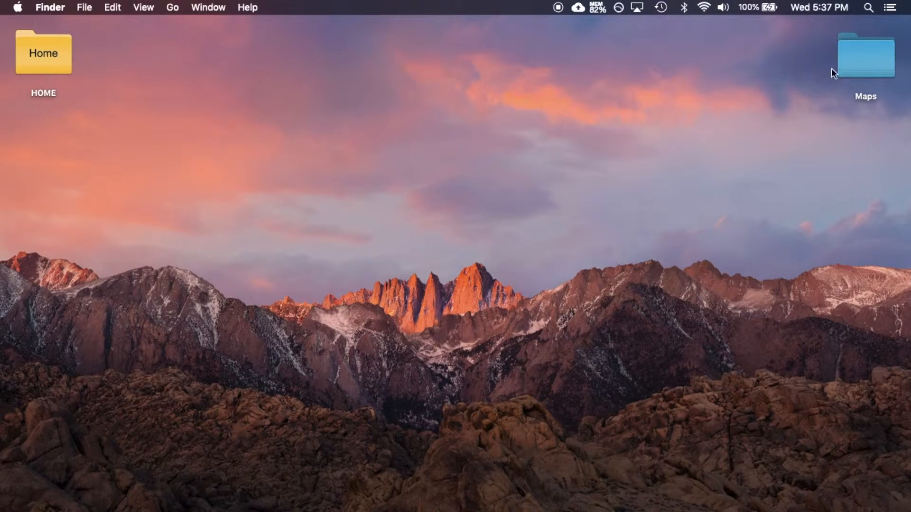
Switch to Finder and browse to Maps > Canvec Data > ESRISHAPE_1 > canvec_190423_84811 in list view
double_click(863, 52)
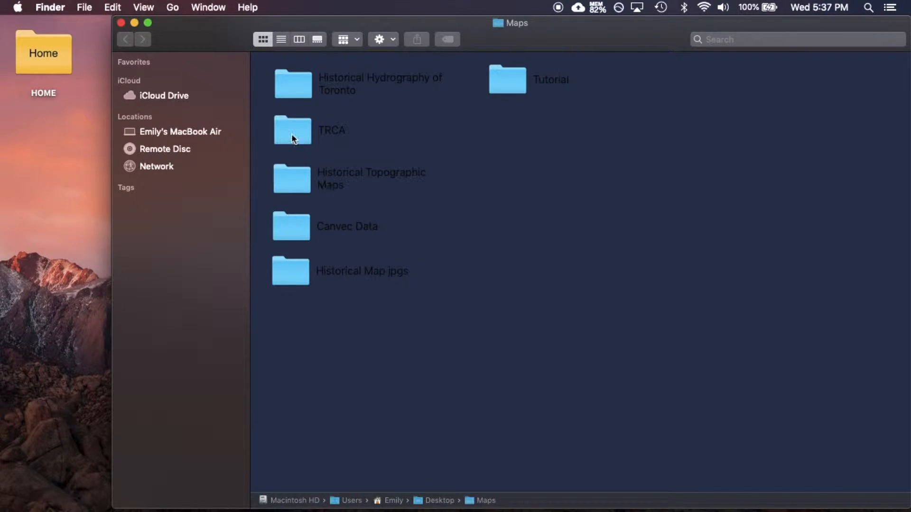
double_click(293, 227)
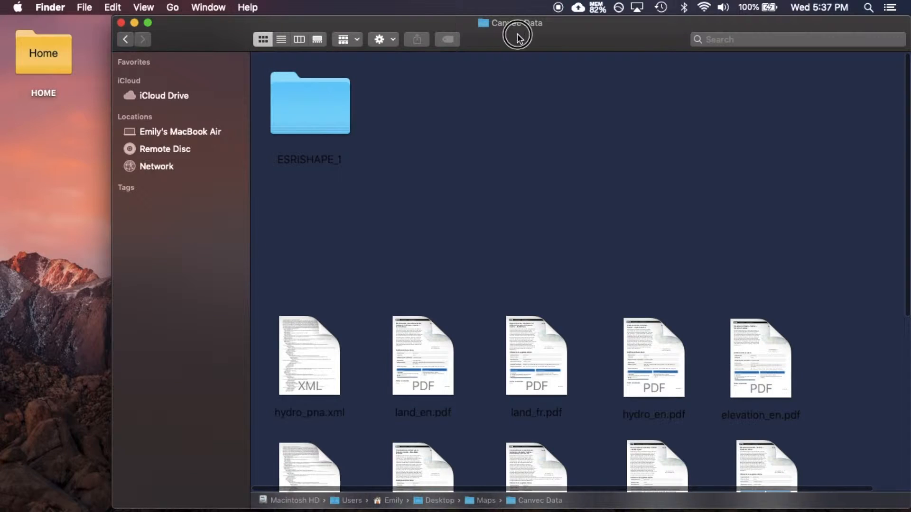
drag(517, 33, 487, 33)
double_click(274, 114)
double_click(284, 114)
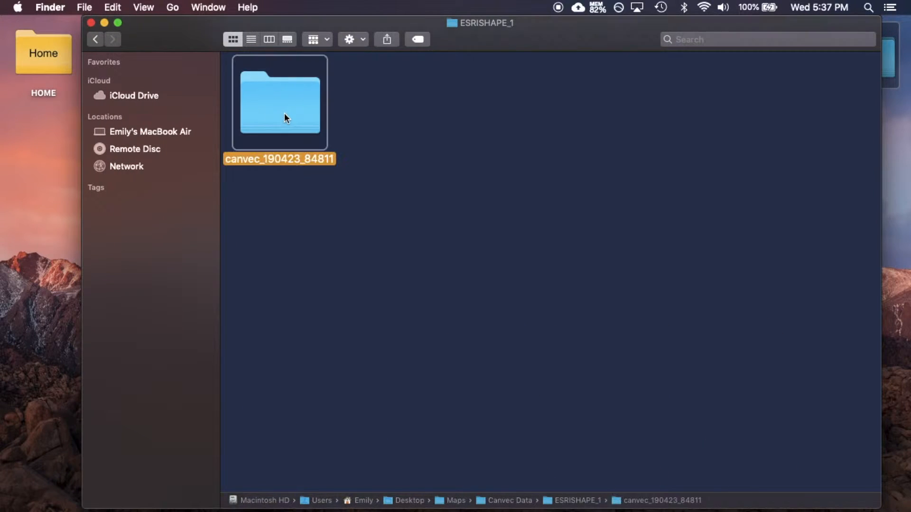
click(251, 39)
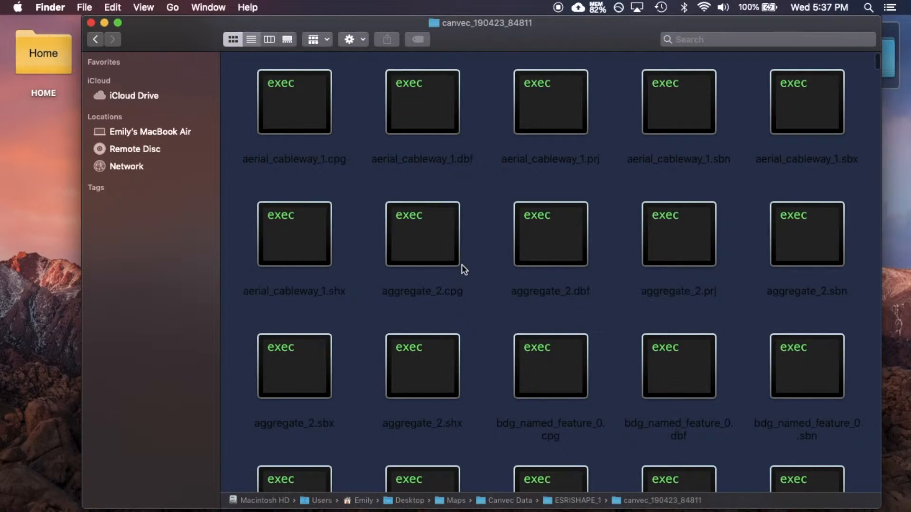
Select watercourse_1.shp and drag it into the QGIS map to add it as a layer
scroll(471, 284, down, 15)
scroll(477, 322, down, 20)
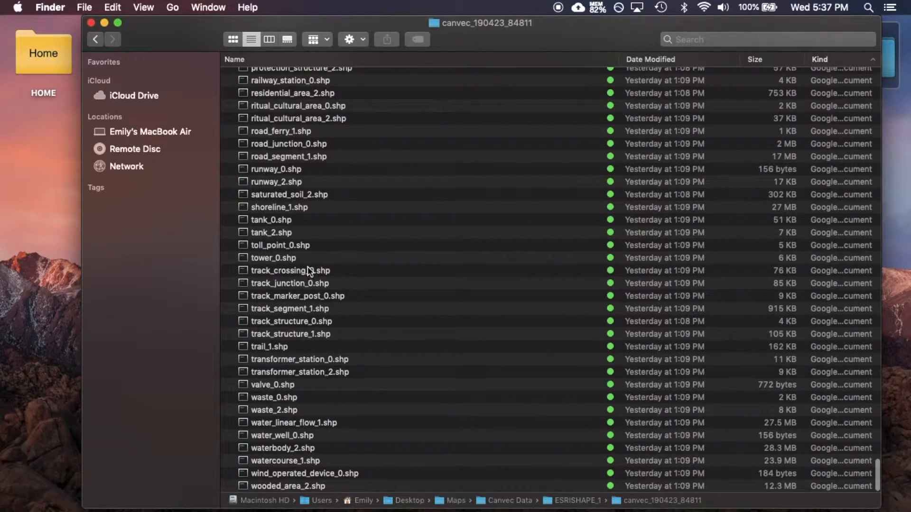
click(308, 269)
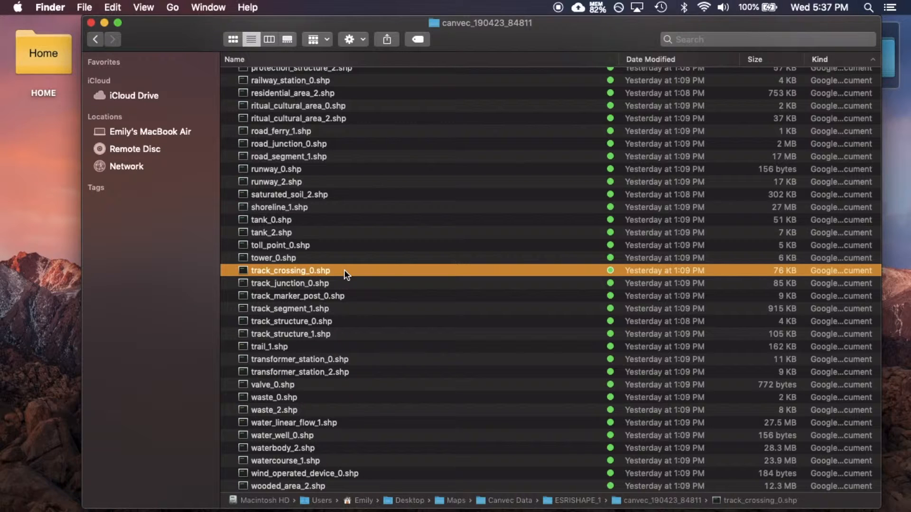
key(Up)
key(Down)
click(278, 461)
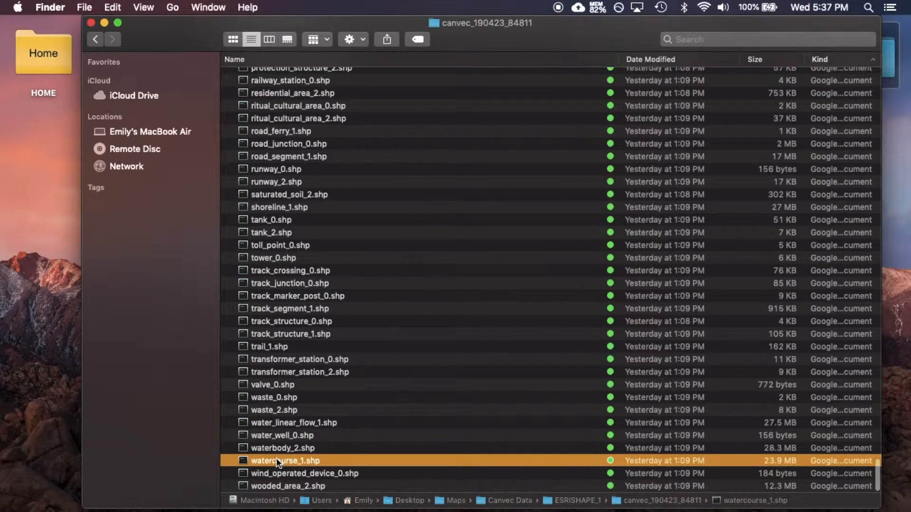
drag(273, 458, 462, 258)
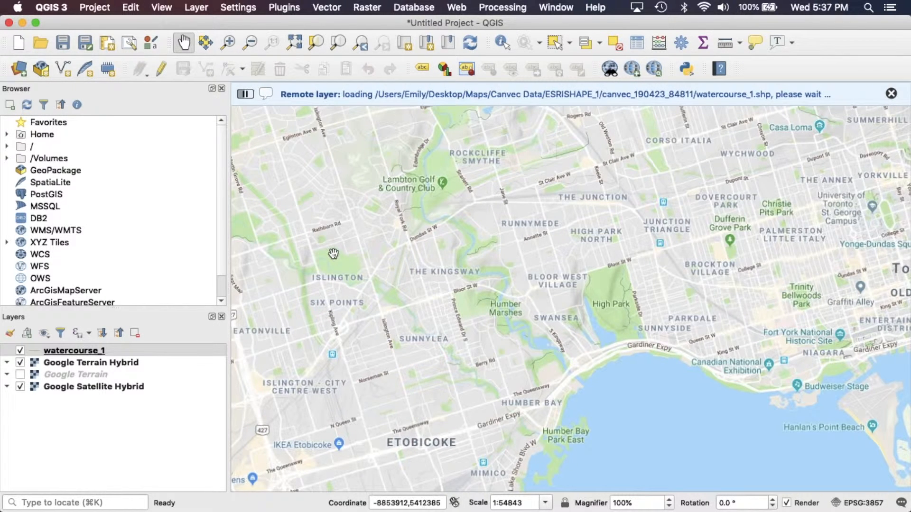
Zoom out over the Toronto region and hide the Google Terrain Hybrid and Google Satellite Hybrid layers
click(250, 43)
click(335, 219)
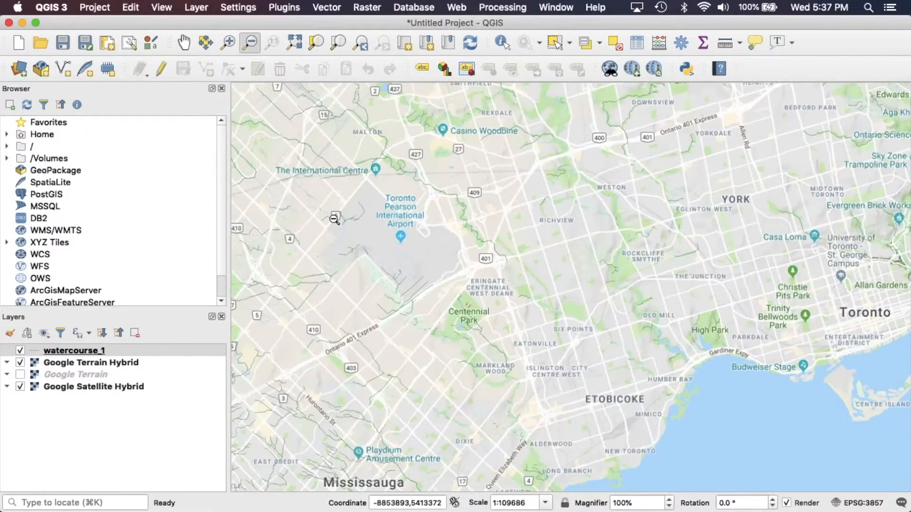
click(334, 219)
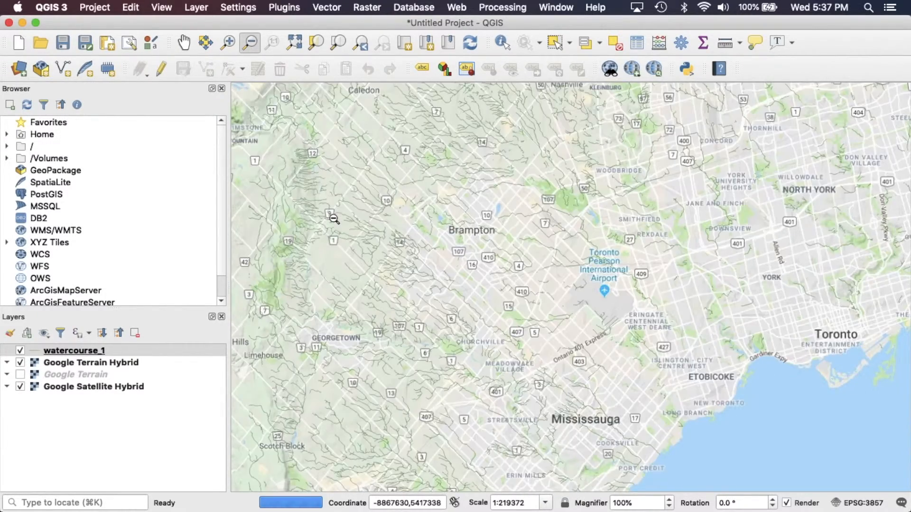
click(335, 219)
click(334, 219)
key(ctrl+alt+plus)
drag(392, 100, 686, 401)
click(184, 42)
mouse_move(468, 261)
mouse_down()
mouse_move(456, 261)
mouse_move(447, 304)
mouse_move(474, 265)
mouse_up()
click(20, 362)
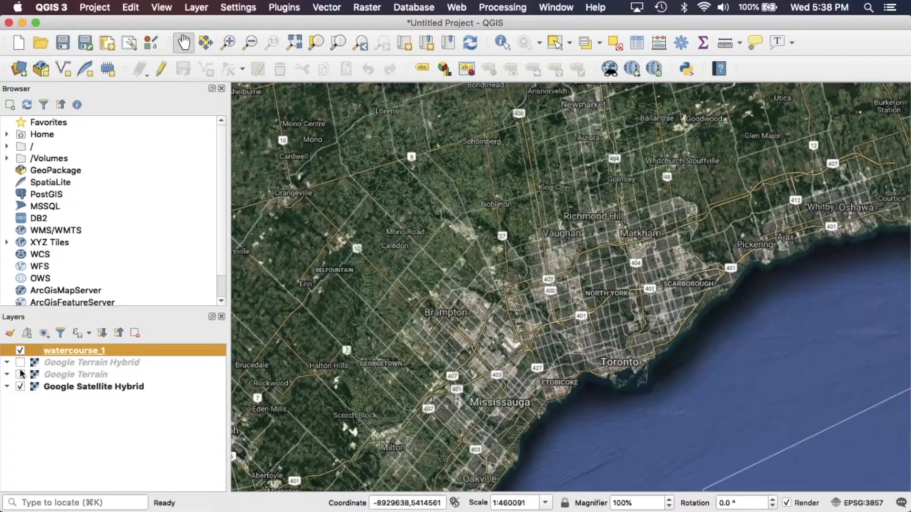
click(20, 387)
drag(315, 254, 315, 244)
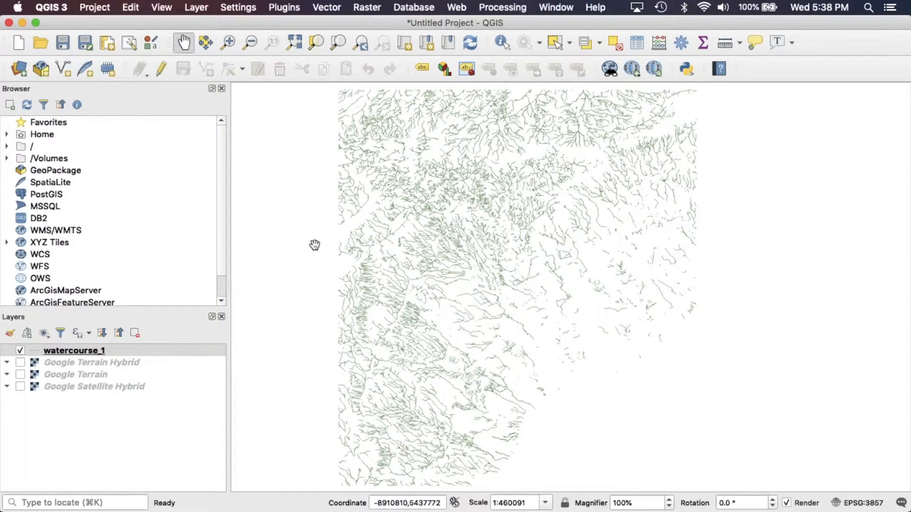
Turn Google Terrain Hybrid back on and zoom in on Brampton, Pearson airport and western Toronto
click(19, 363)
click(228, 43)
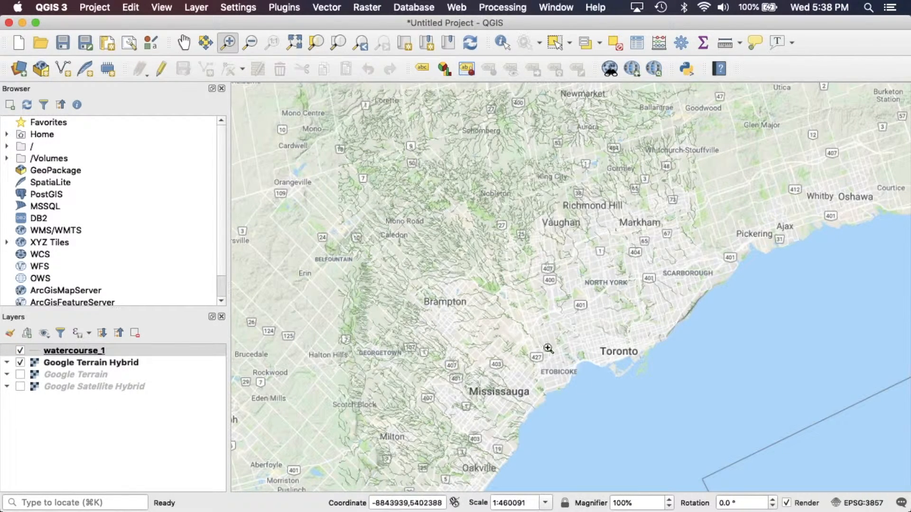
click(183, 42)
drag(539, 294, 539, 245)
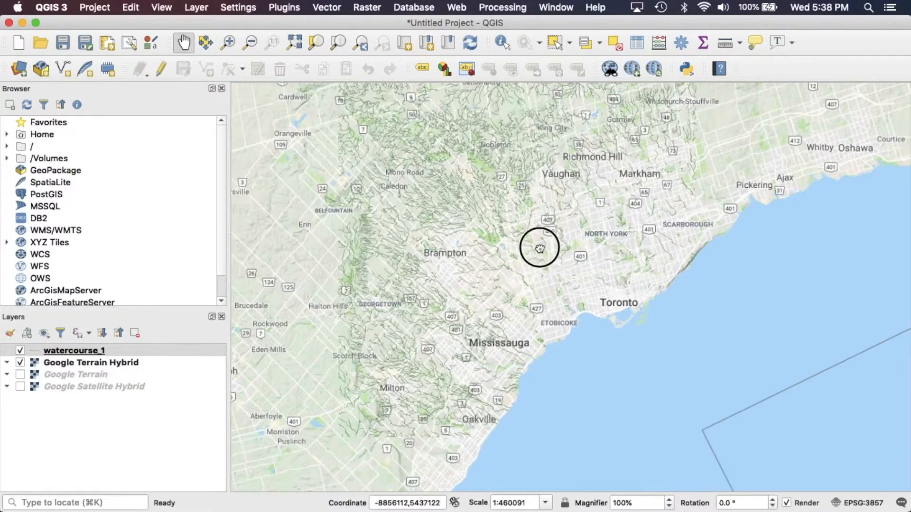
click(234, 45)
drag(343, 139, 666, 403)
drag(352, 191, 757, 429)
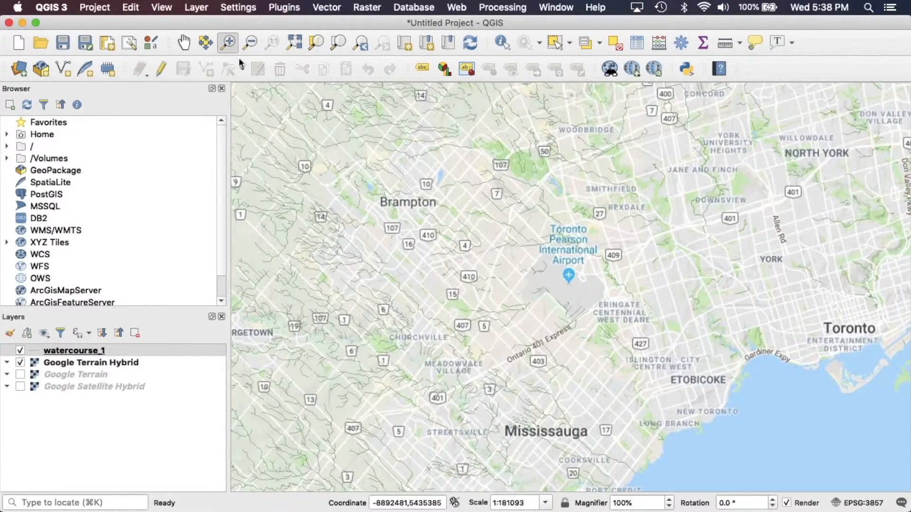
click(183, 42)
drag(560, 249, 460, 238)
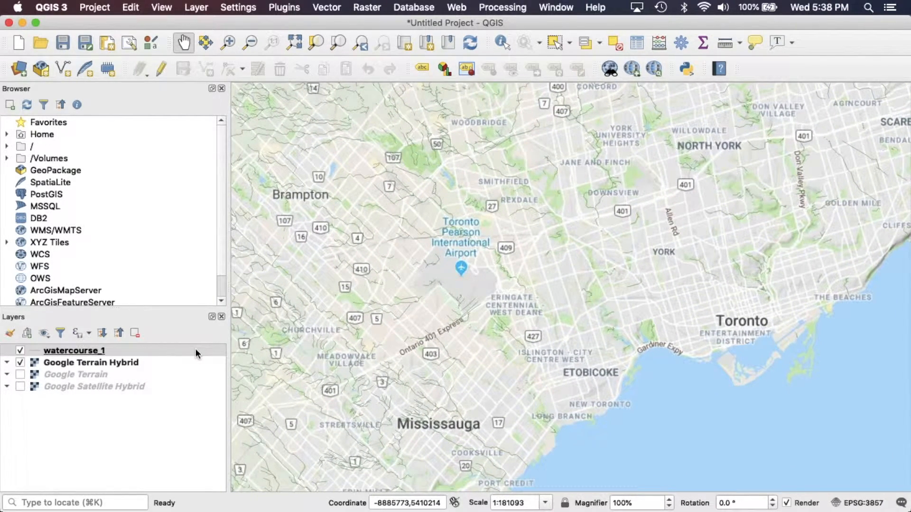
Open the watercourse_1 layer properties and set its line colour to blue #30509b
mouse_move(196, 349)
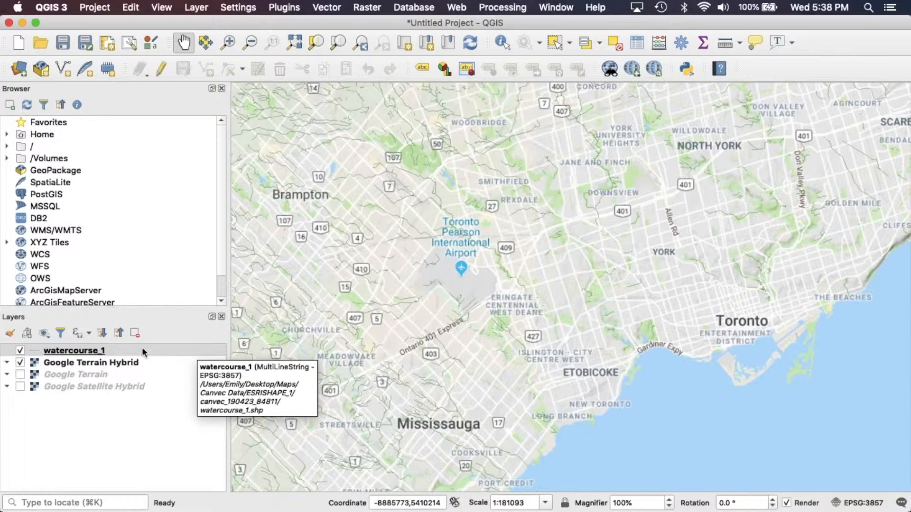
right_click(113, 349)
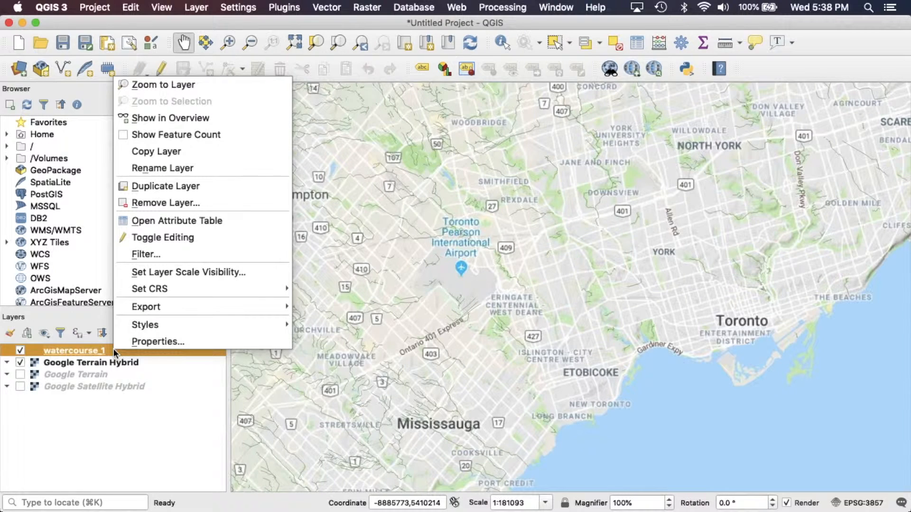
click(196, 341)
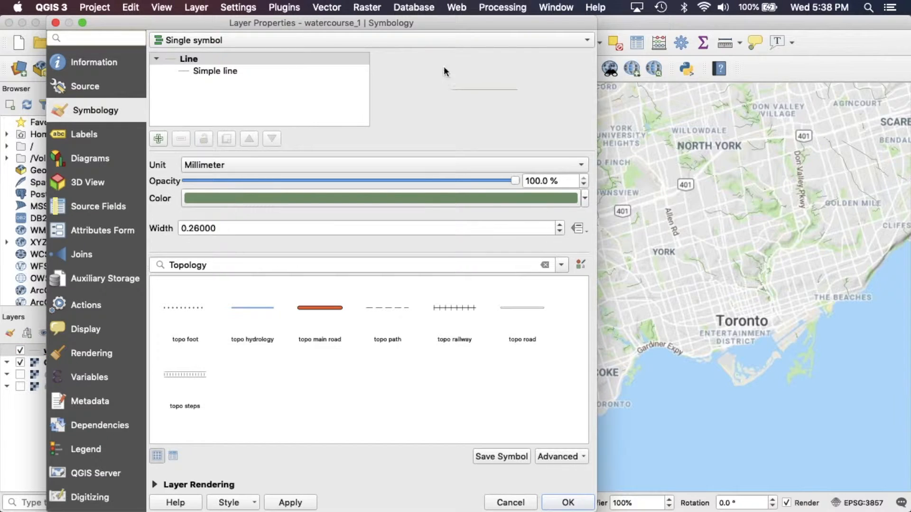
drag(405, 23, 494, 23)
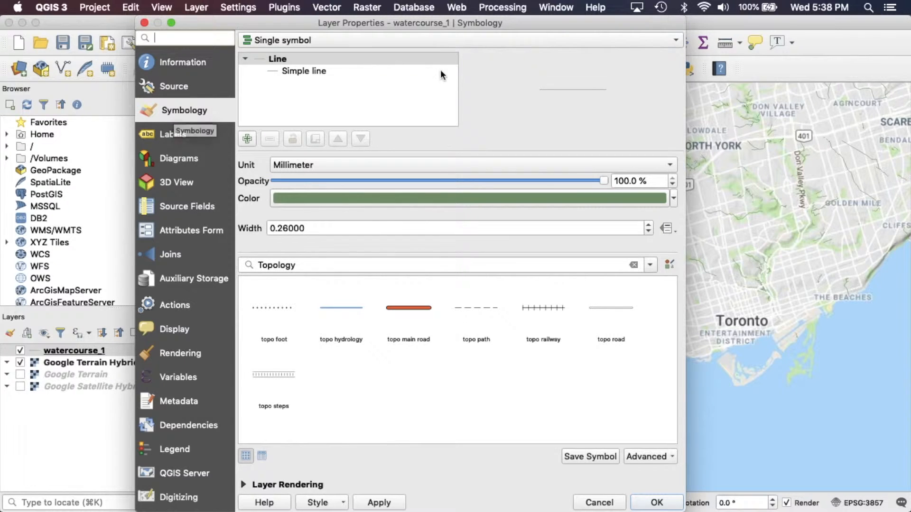
drag(402, 23, 671, 22)
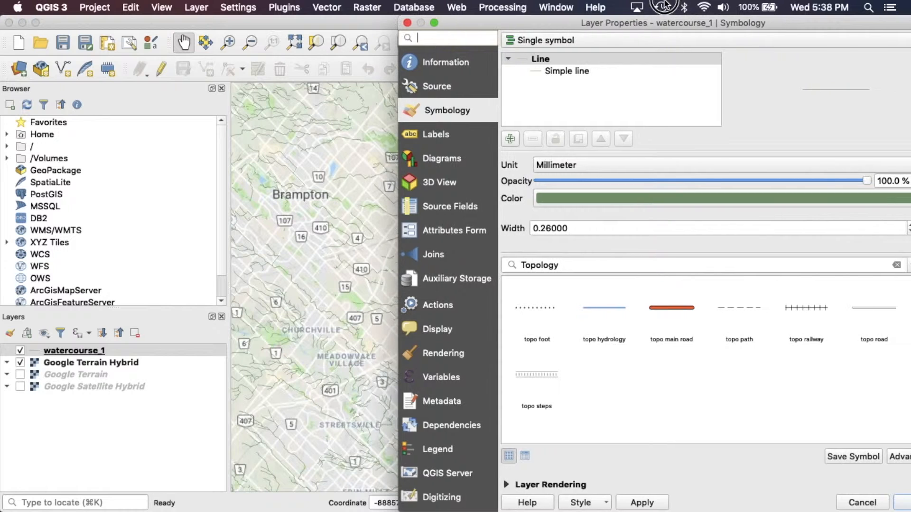
drag(730, 22, 594, 23)
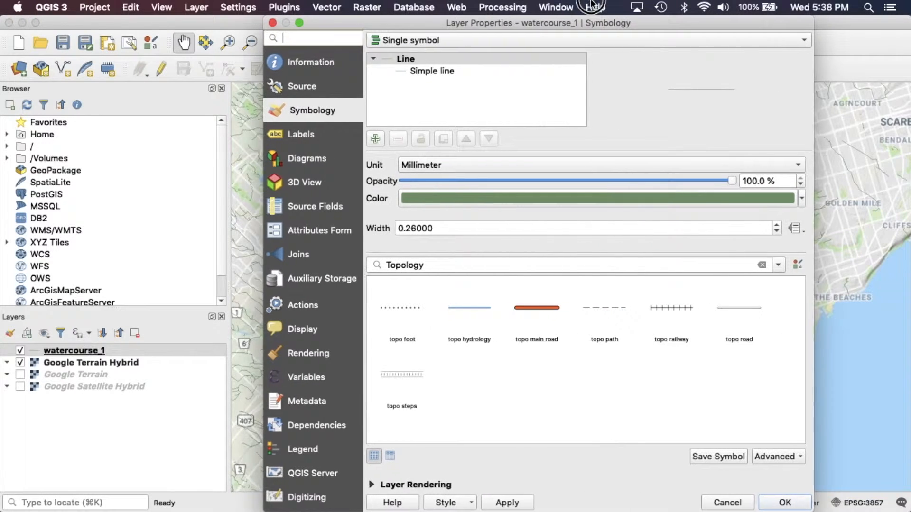
click(731, 199)
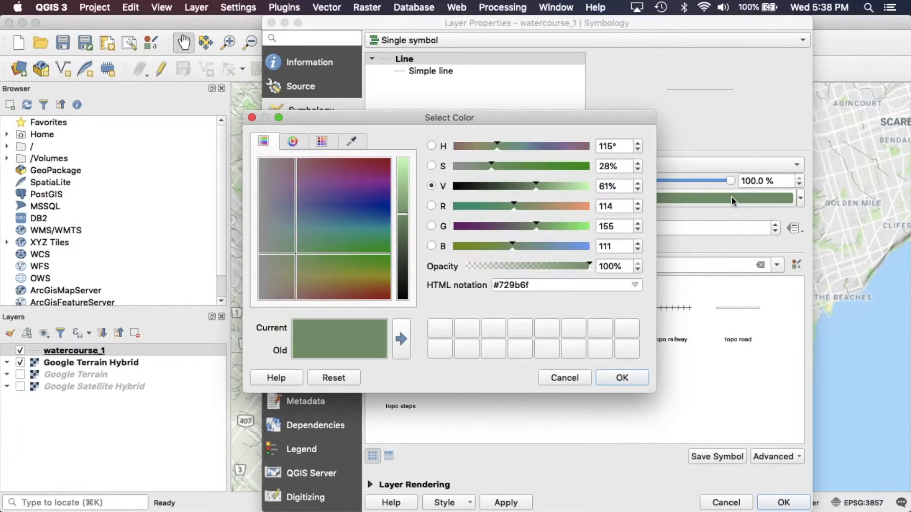
drag(570, 121, 508, 56)
drag(305, 152, 287, 146)
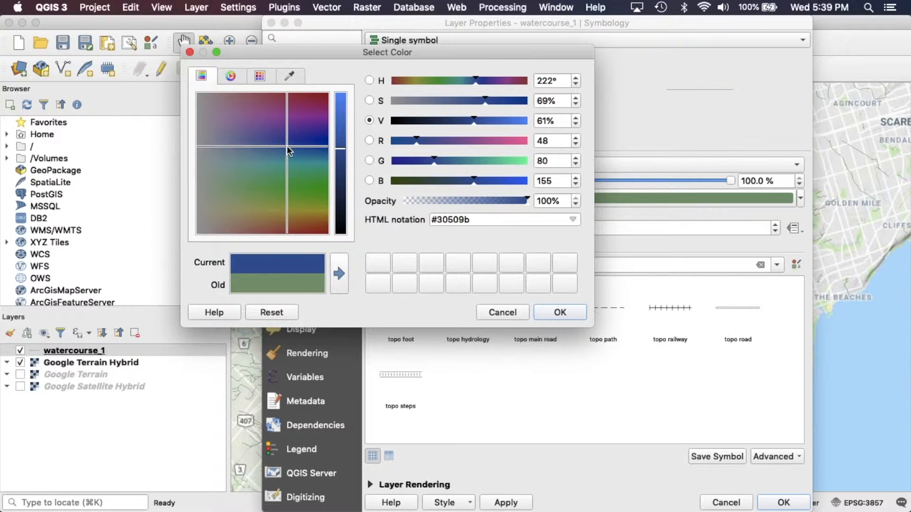
click(557, 312)
Set the watercourse line width to 1 and apply the symbology
drag(585, 25, 323, 26)
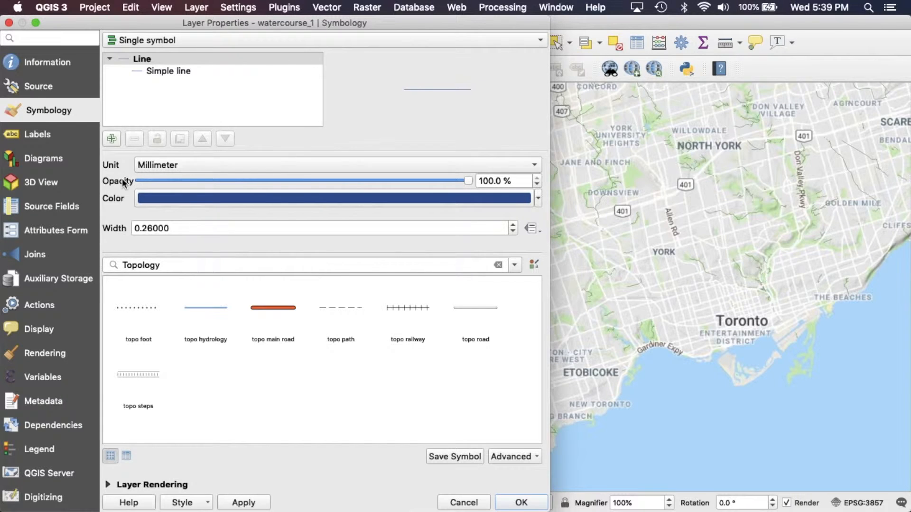
mouse_move(469, 183)
mouse_down()
mouse_move(306, 181)
mouse_move(475, 182)
mouse_up()
drag(184, 230, 131, 230)
text(1)
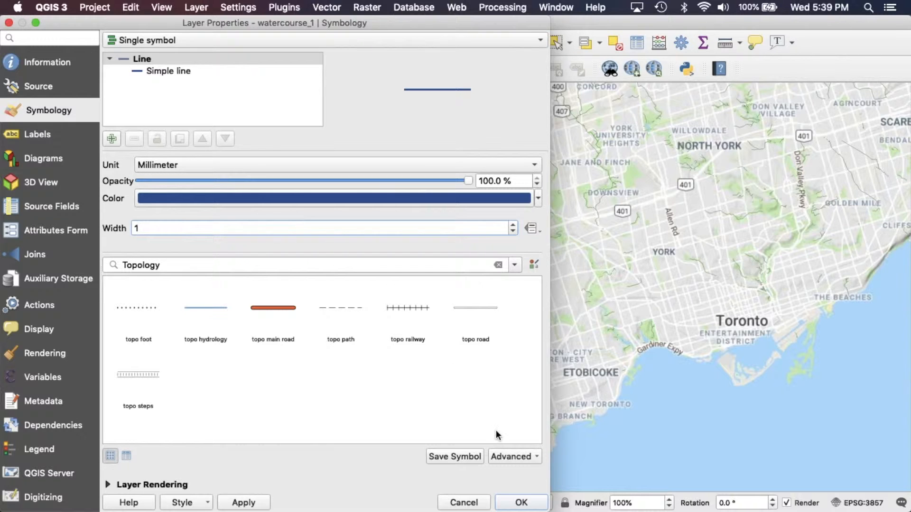
click(519, 502)
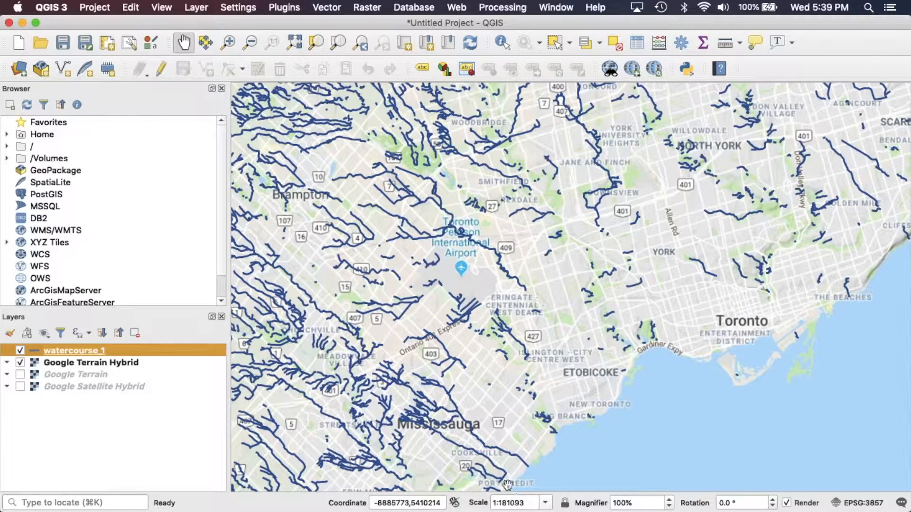
Zoom and pan the map to inspect the styled watercourses from the region down to High Park and the Humber River
click(250, 43)
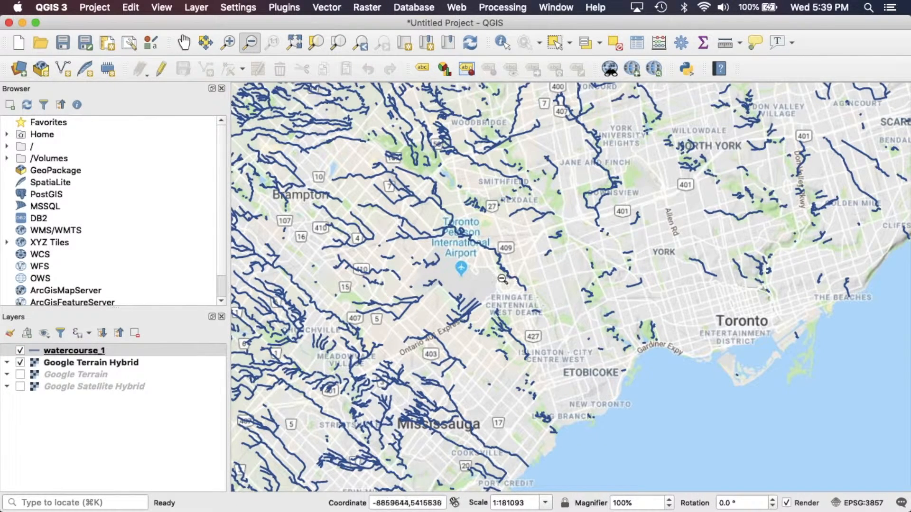
click(421, 298)
click(184, 42)
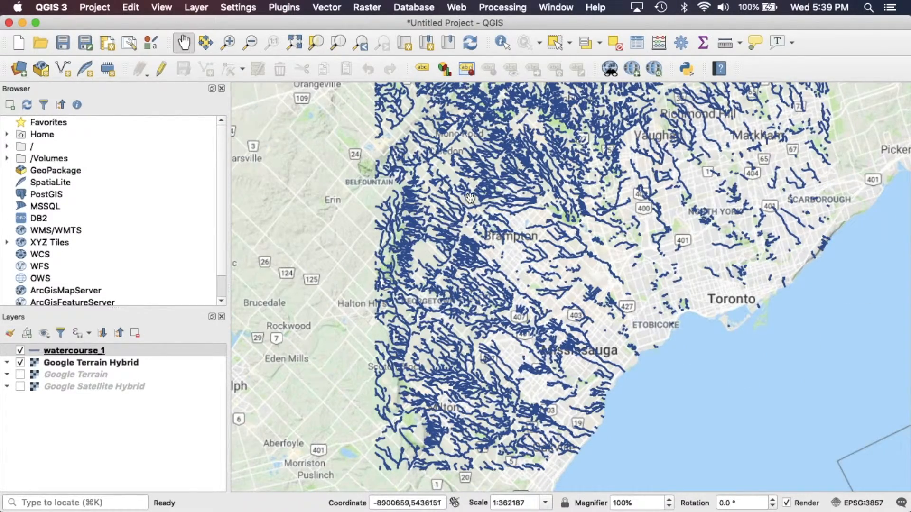
drag(470, 198, 370, 192)
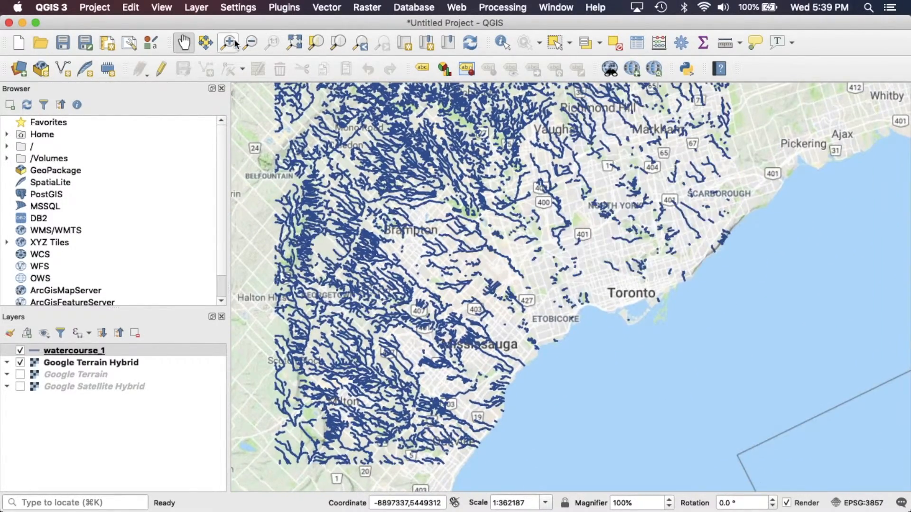
click(229, 42)
drag(439, 252, 659, 399)
drag(339, 140, 634, 409)
drag(648, 107, 910, 279)
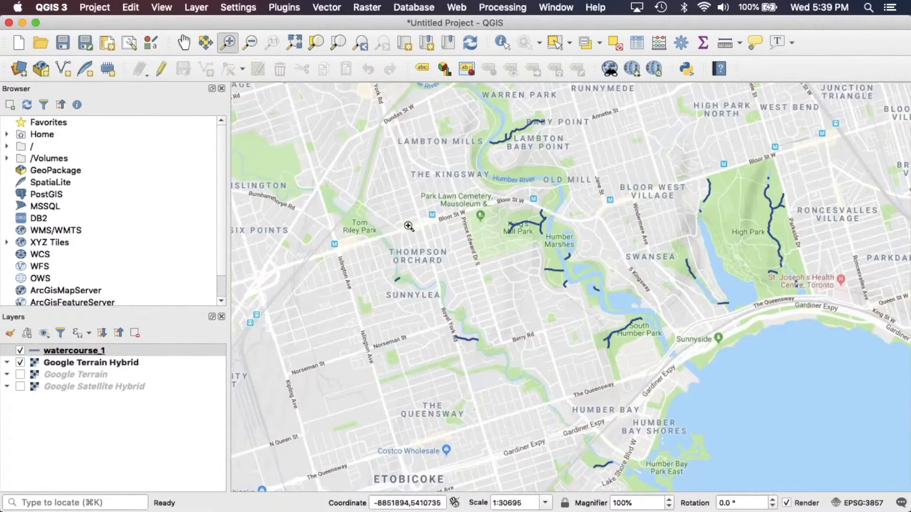
click(190, 43)
drag(427, 254, 309, 285)
drag(456, 162, 470, 240)
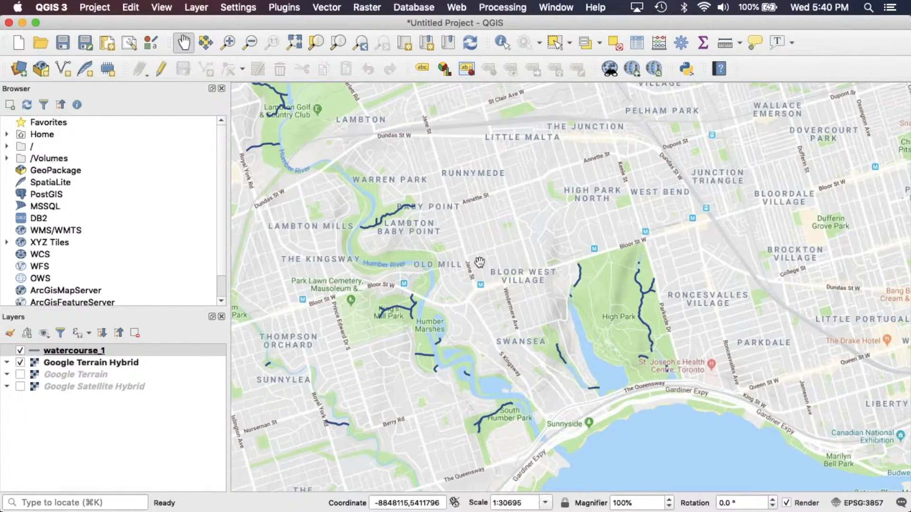
Switch to Finder and drag waterbody_2.shp into the QGIS map to add it as a layer
key(ctrl+Left)
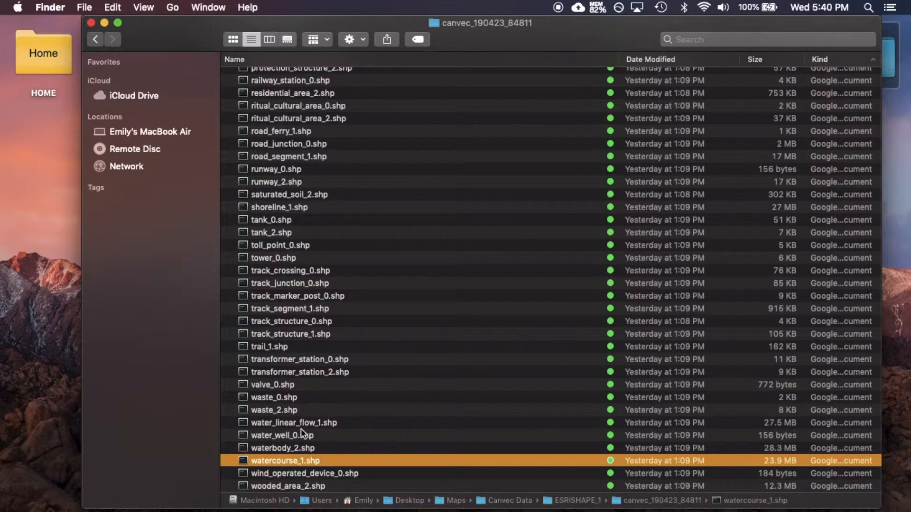
click(286, 448)
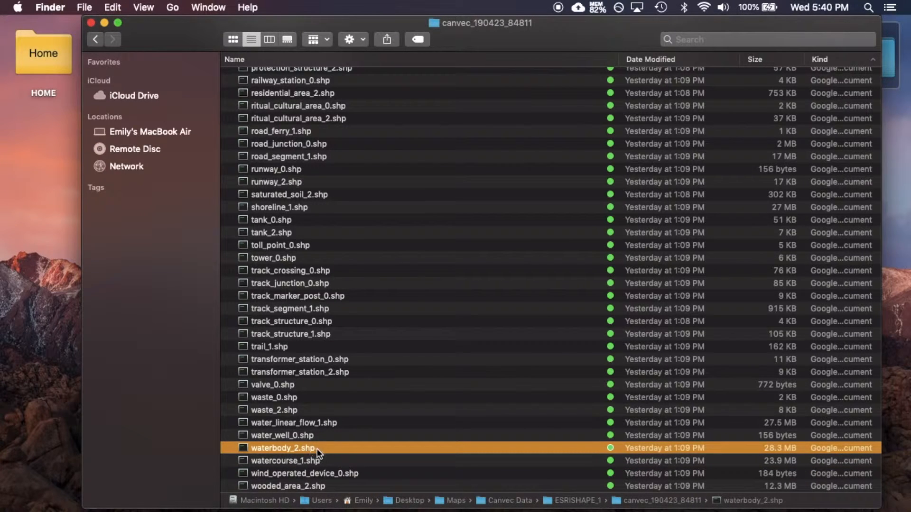
drag(286, 448, 517, 249)
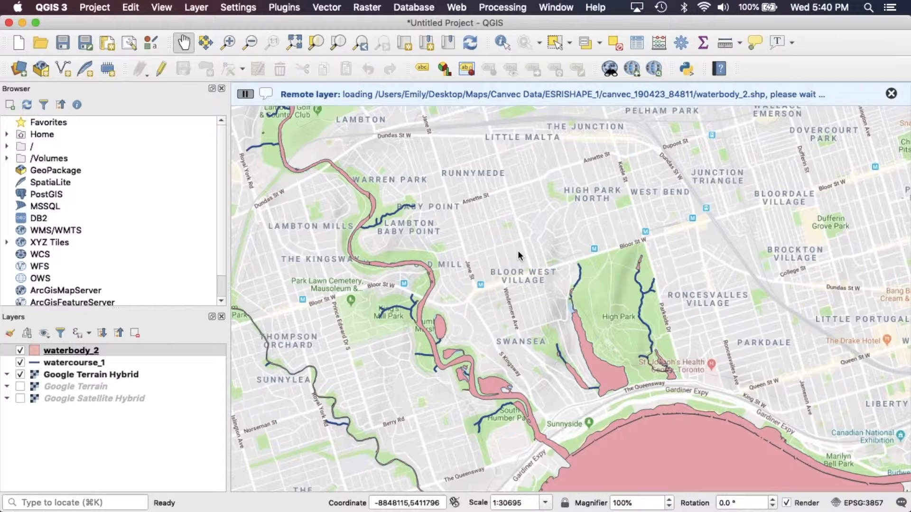
Zoom and pan around the Toronto waterfront to inspect the new water body layer against the watercourses
click(250, 42)
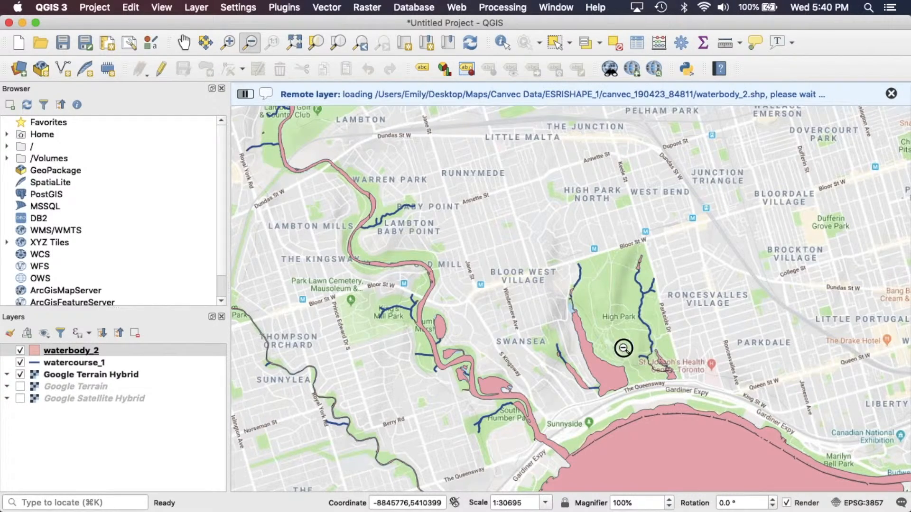
click(623, 347)
click(184, 43)
drag(612, 405, 516, 325)
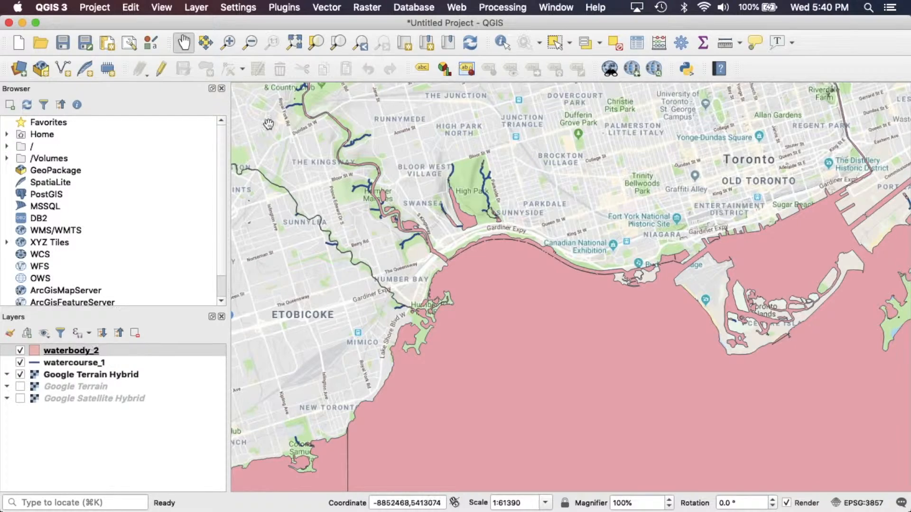
click(250, 42)
click(529, 297)
click(531, 300)
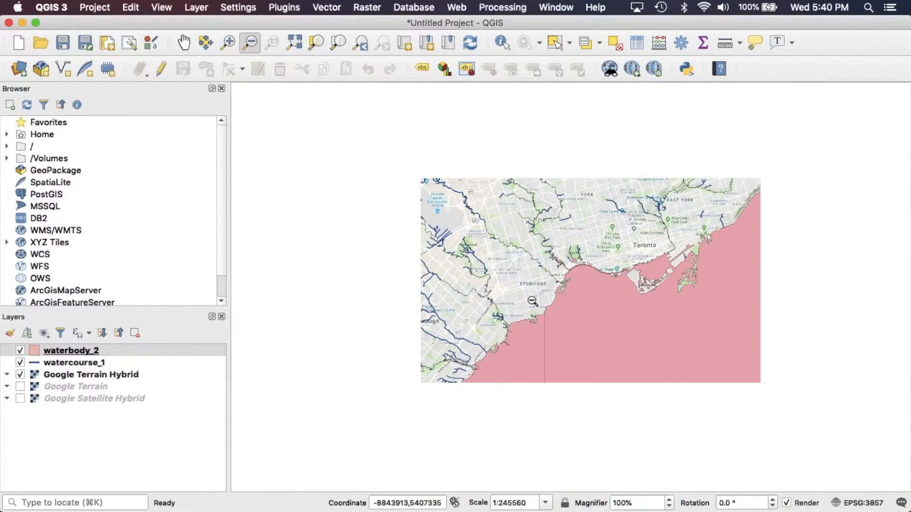
click(532, 300)
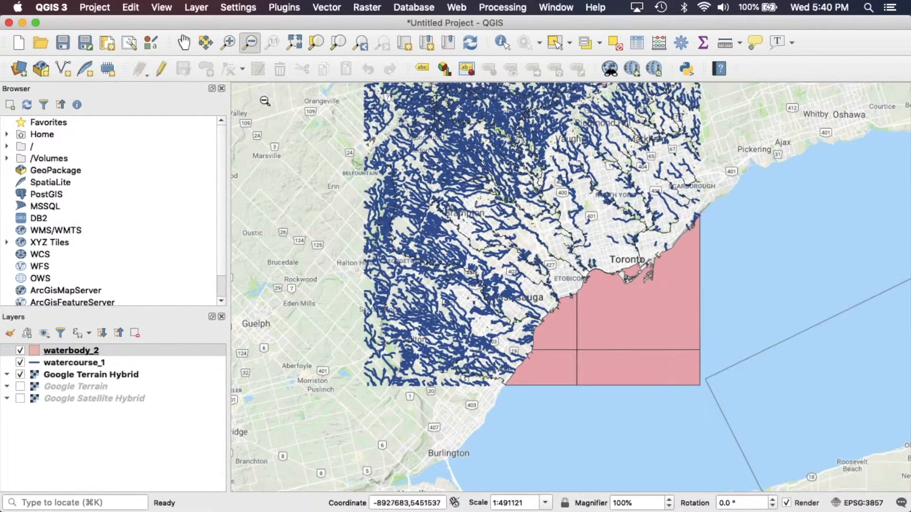
click(229, 45)
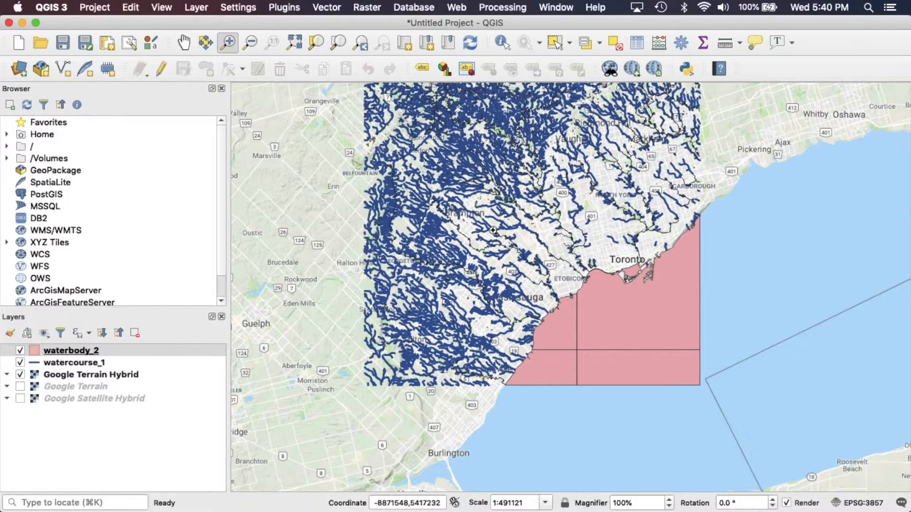
drag(523, 222, 666, 331)
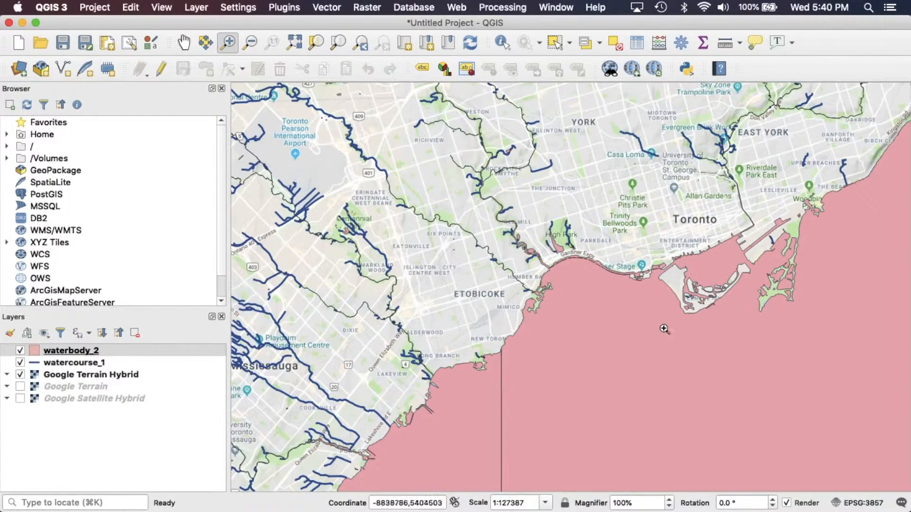
drag(423, 136, 673, 378)
drag(420, 160, 646, 327)
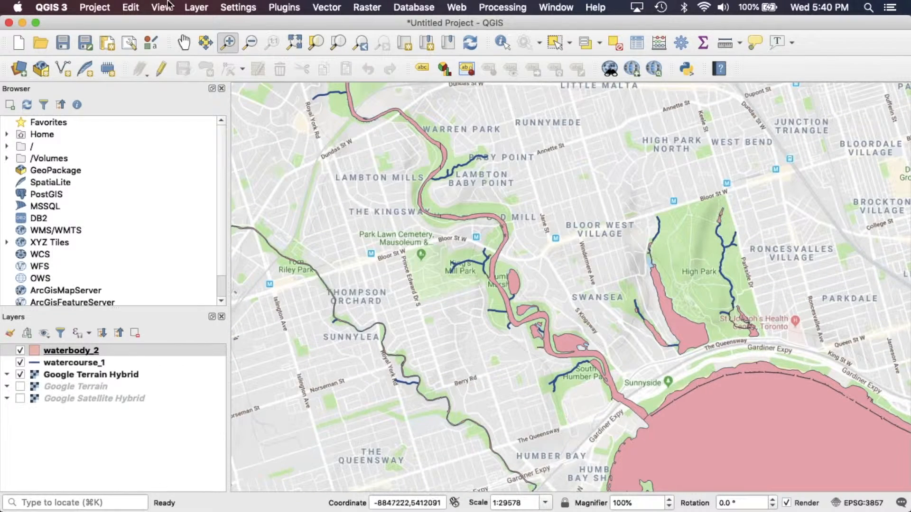
click(184, 43)
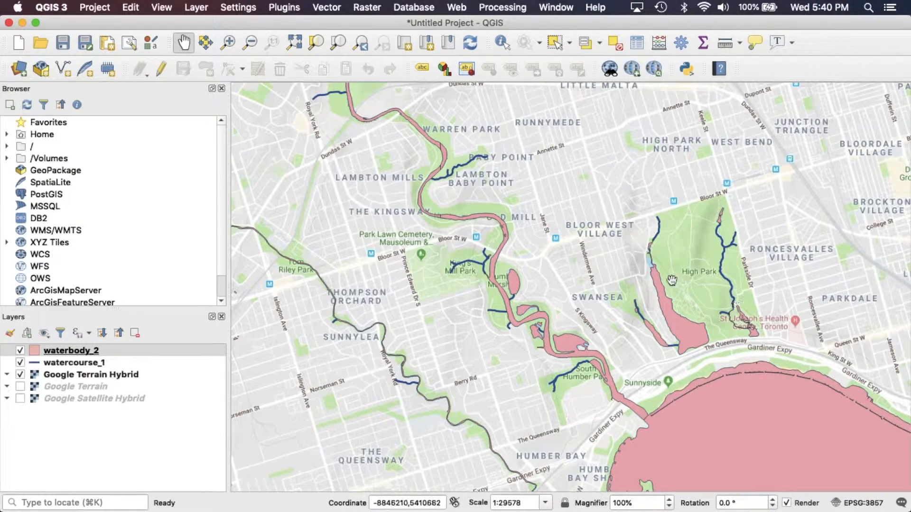
drag(612, 302, 515, 268)
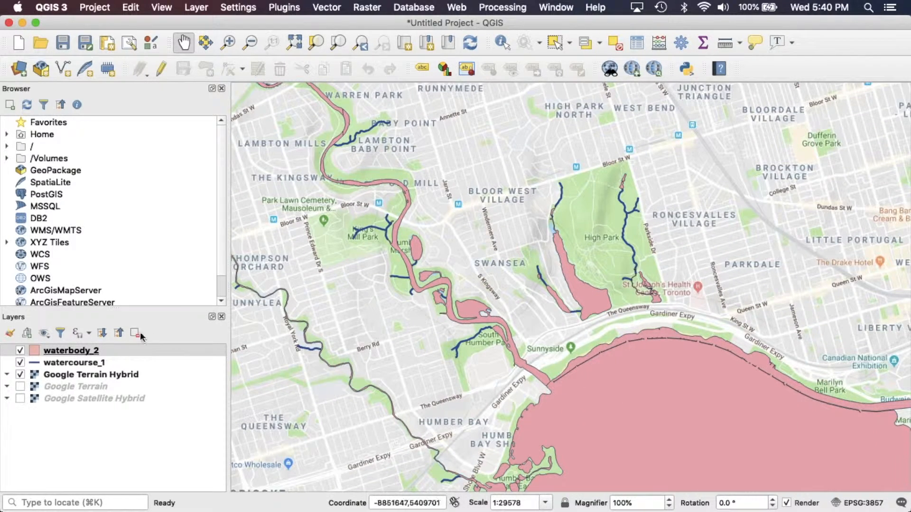
Open waterbody_2's symbology, set its fill colour to blue and lower the opacity to about 52%
right_click(104, 351)
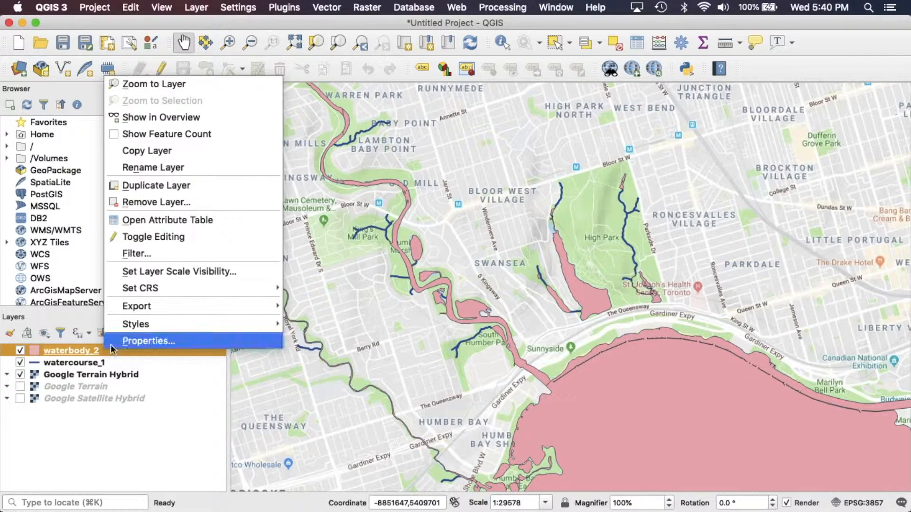
click(123, 341)
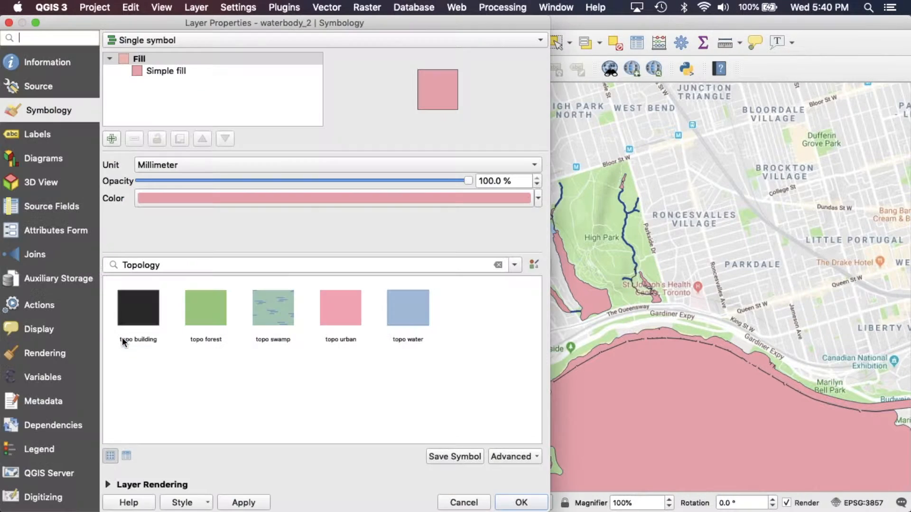
click(405, 200)
drag(313, 161, 299, 141)
click(556, 312)
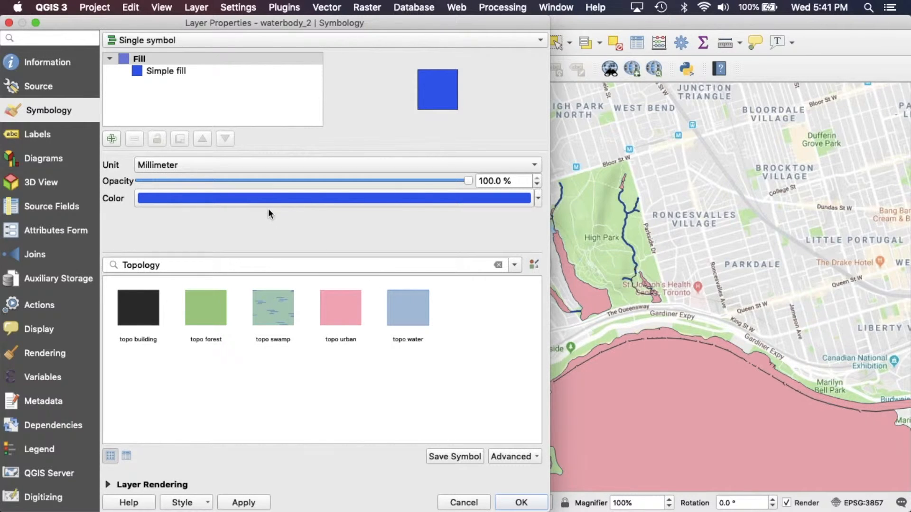
drag(469, 181, 311, 182)
click(521, 502)
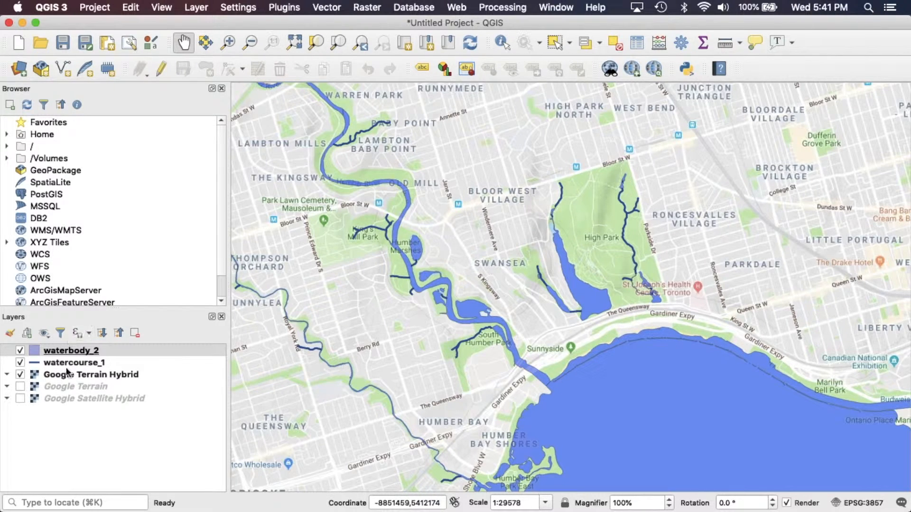
Reopen waterbody_2's properties and set the fill opacity back to 100%
right_click(102, 349)
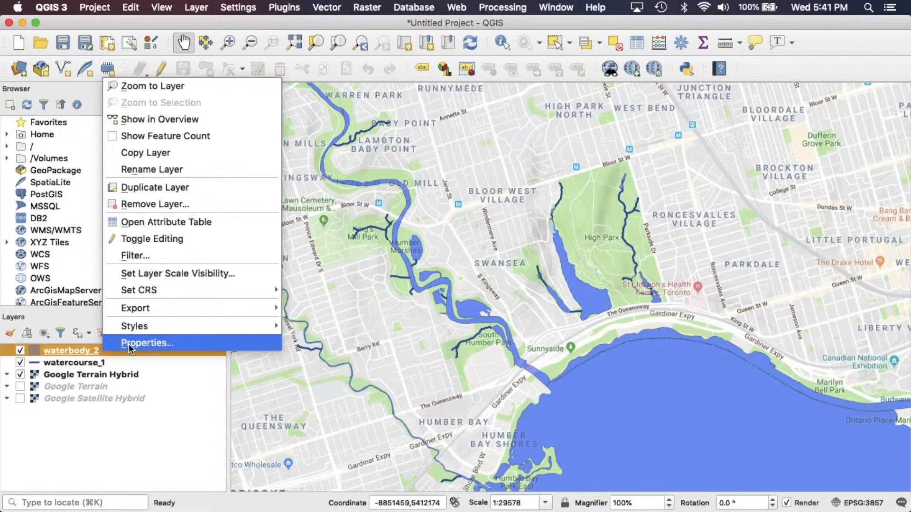
click(129, 343)
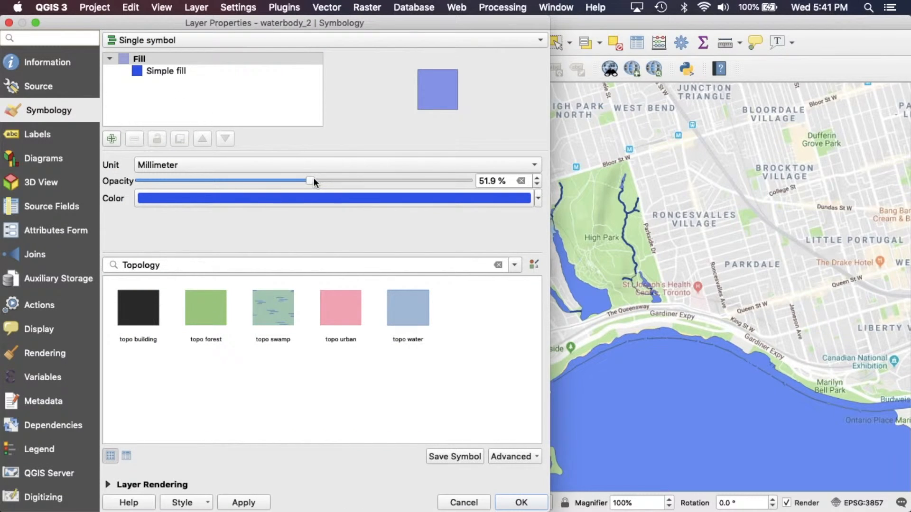
drag(314, 182, 515, 181)
click(524, 502)
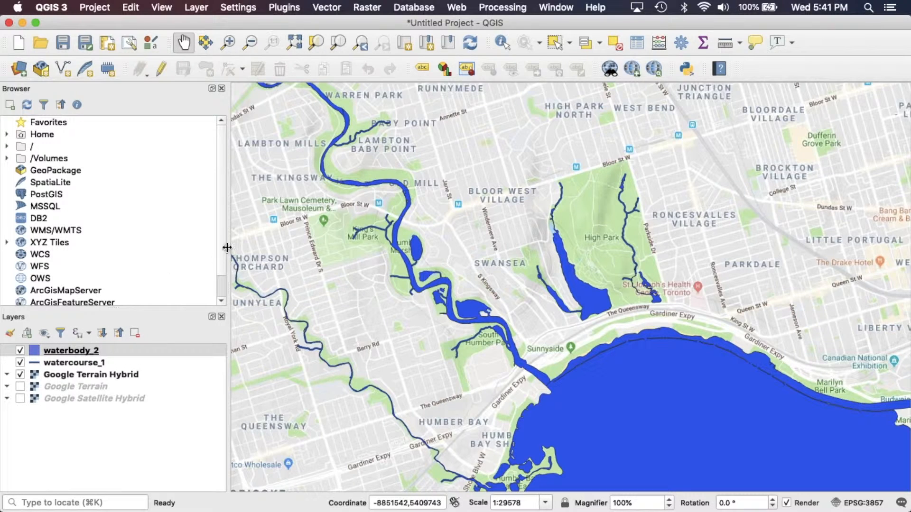
Move the watercourse_1 layer above waterbody_2 in the layer order
click(228, 42)
drag(325, 195, 479, 298)
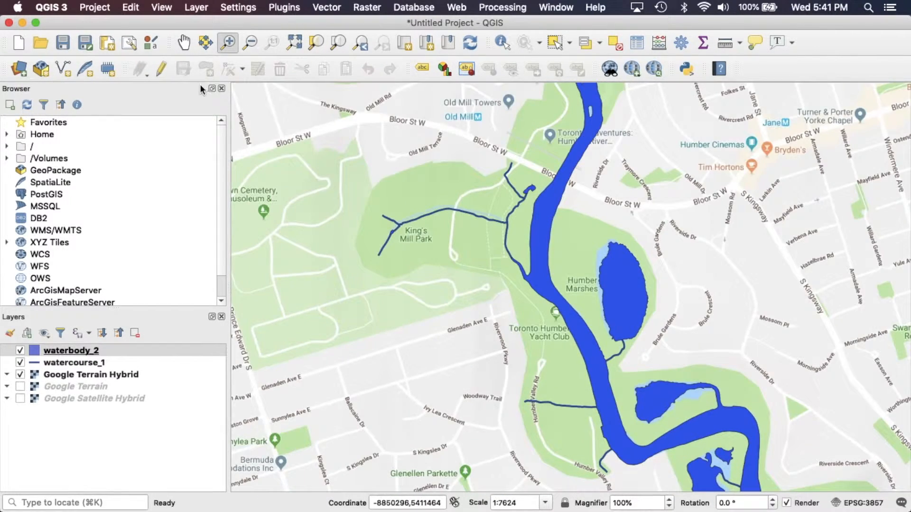
click(183, 42)
drag(440, 342, 315, 331)
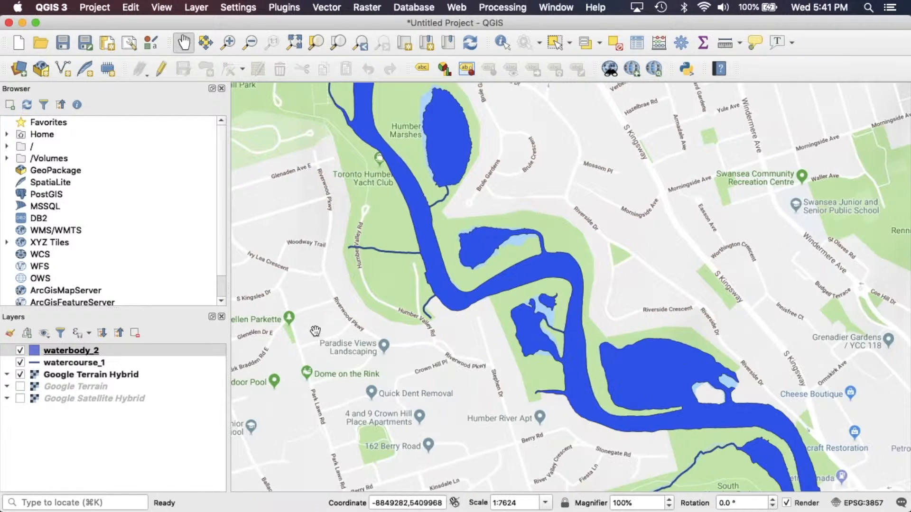
drag(107, 349, 73, 363)
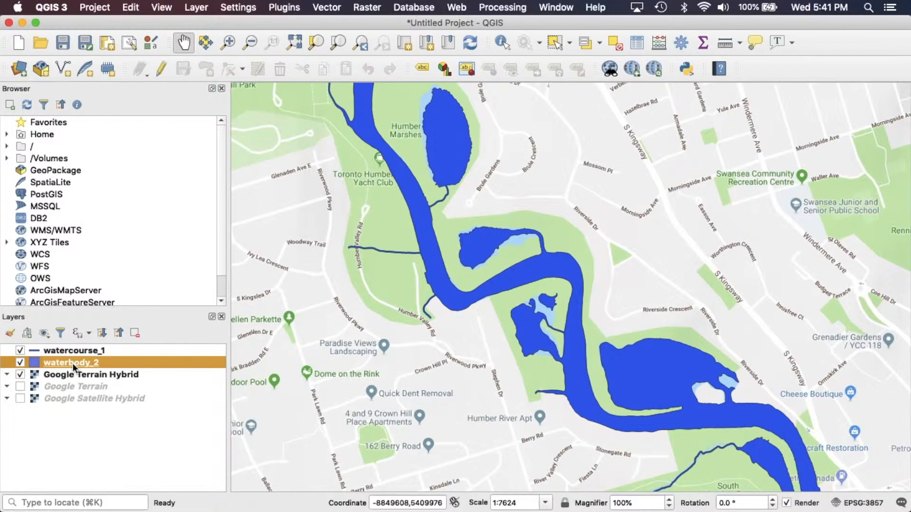
Move waterbody_2 beneath the Google Terrain Hybrid basemap and toggle its visibility off and on
drag(69, 361, 67, 383)
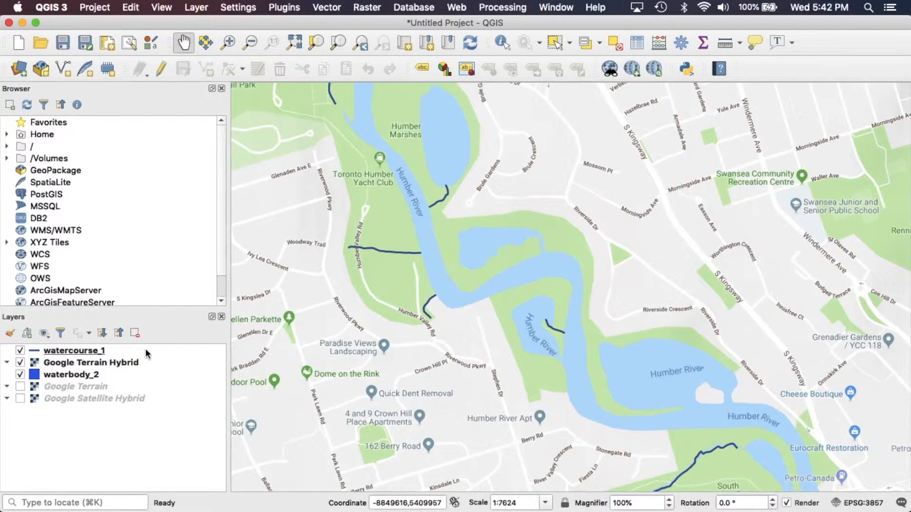
click(20, 364)
click(20, 364)
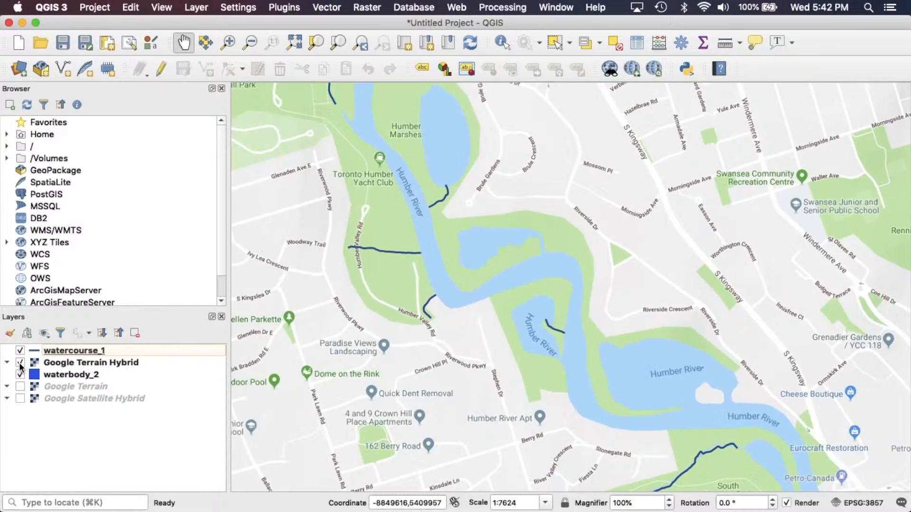
Open the Google Terrain Hybrid layer's properties and set its global opacity to 51.4%
click(107, 363)
right_click(107, 363)
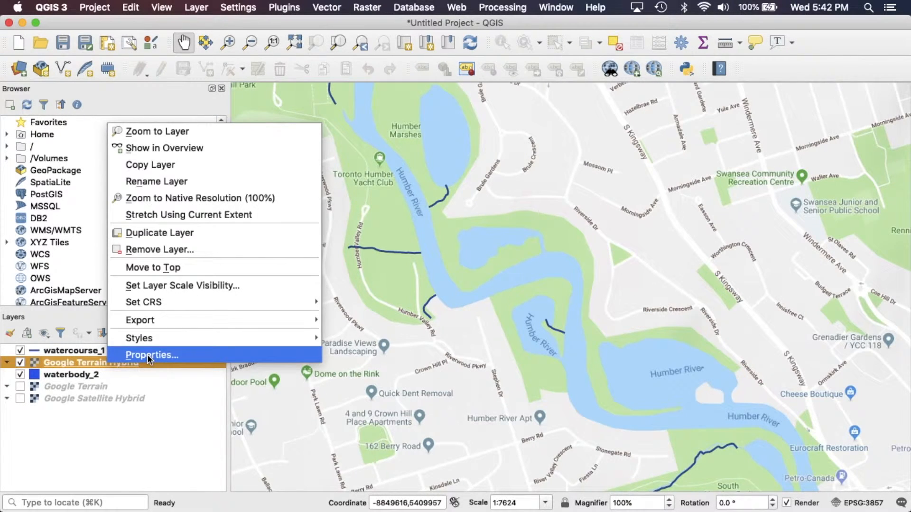
click(147, 355)
drag(513, 62, 353, 62)
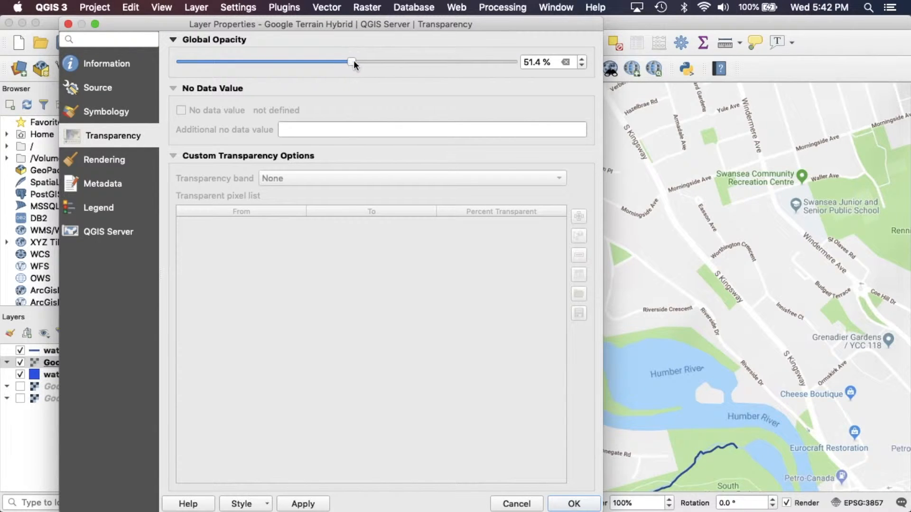
click(586, 505)
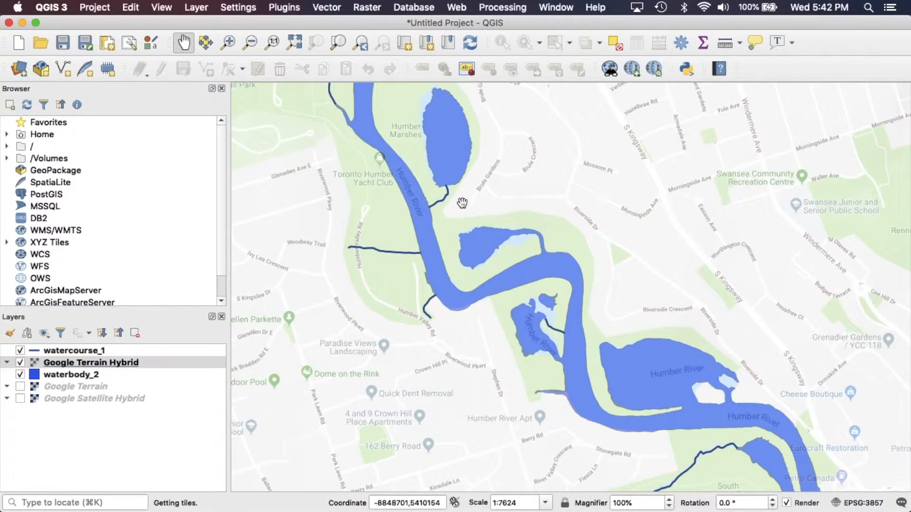
Pan and zoom out along the Humber River to inspect the semi-transparent basemap with the water layers
drag(488, 356, 283, 146)
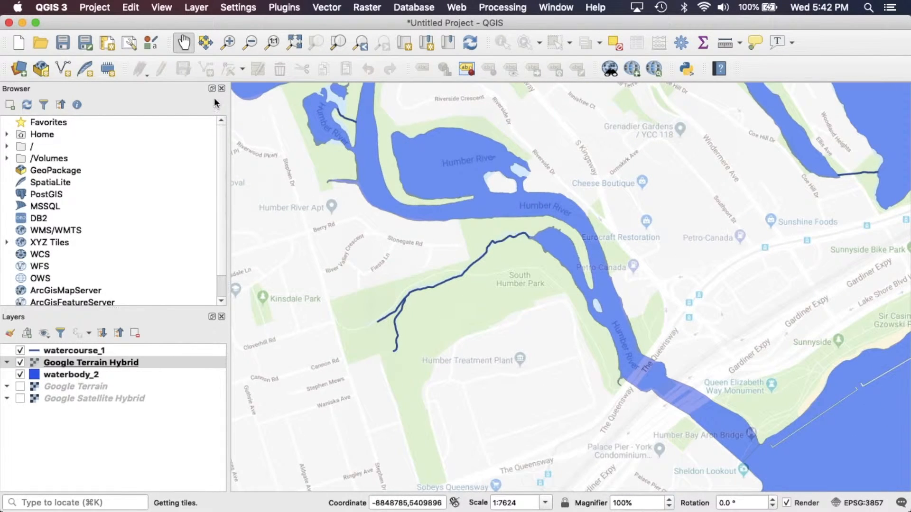
click(250, 43)
click(339, 192)
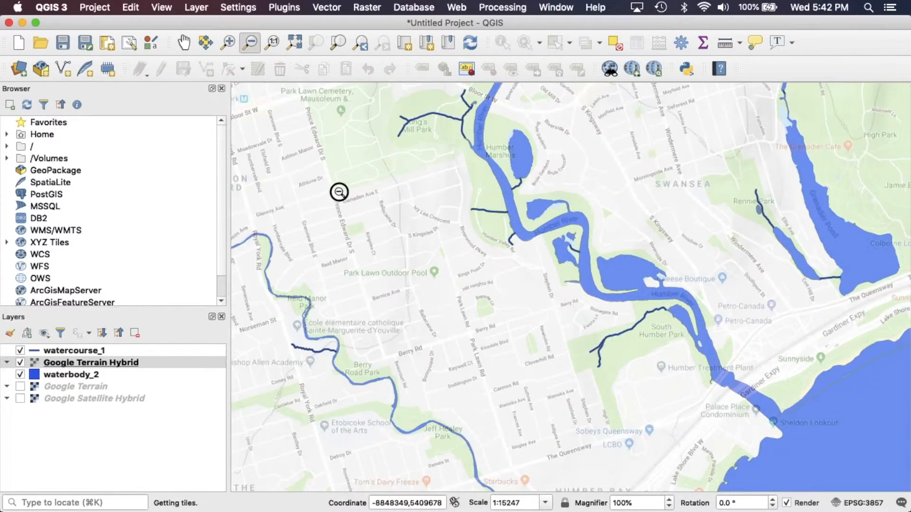
click(339, 192)
click(183, 42)
drag(565, 337, 377, 349)
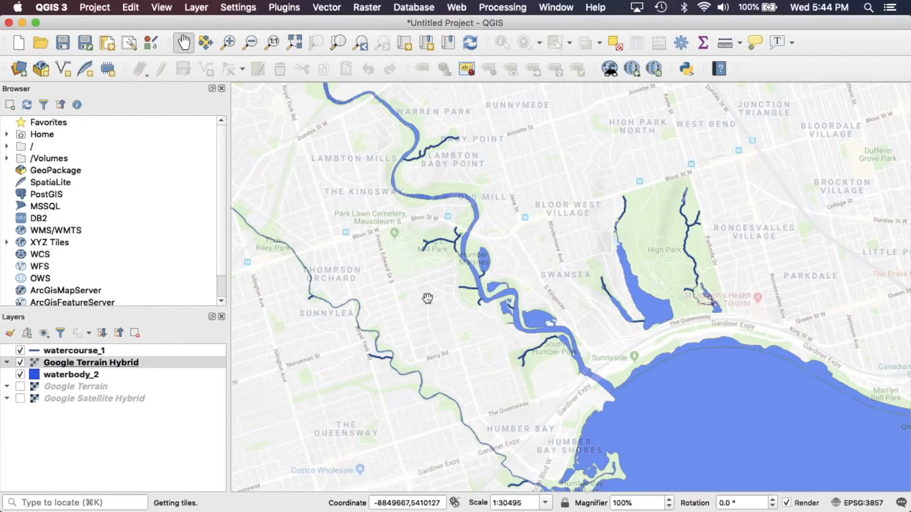
click(196, 8)
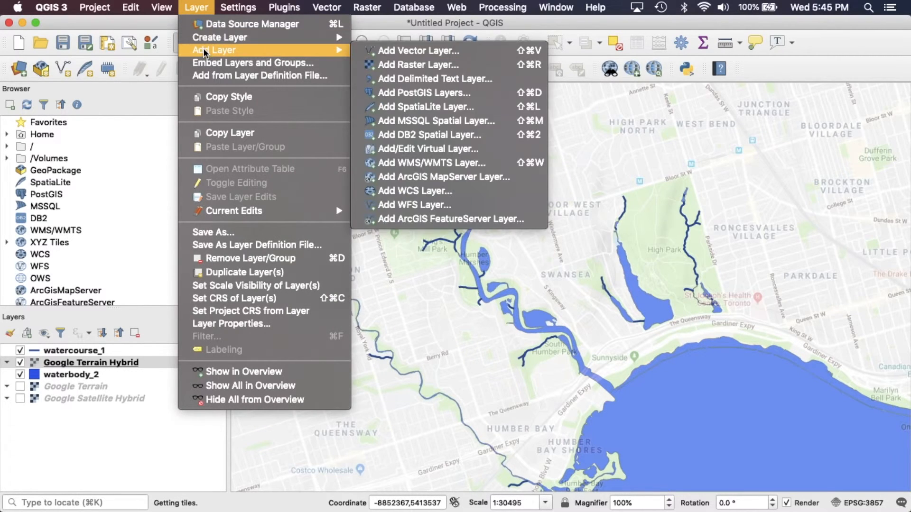
mouse_move(206, 49)
click(445, 354)
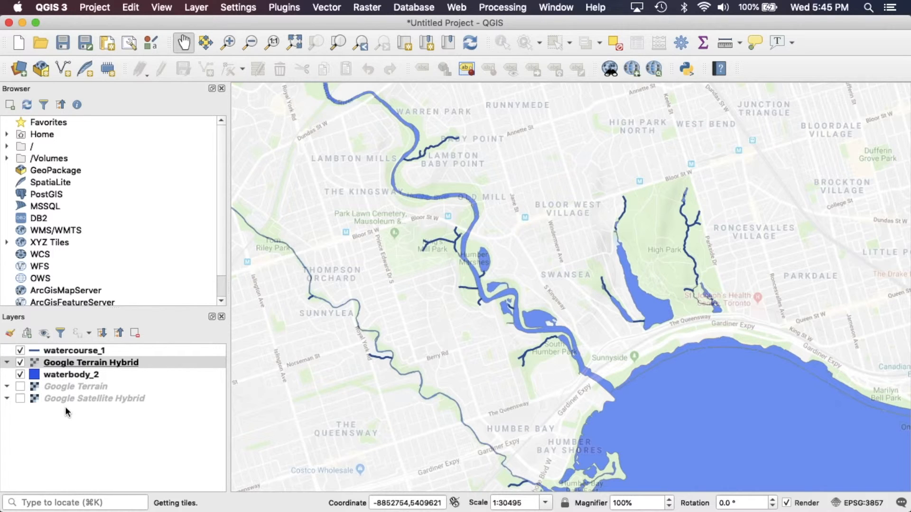
Move waterbody_2 back above the Google Terrain Hybrid basemap in the layer order
drag(62, 363, 58, 376)
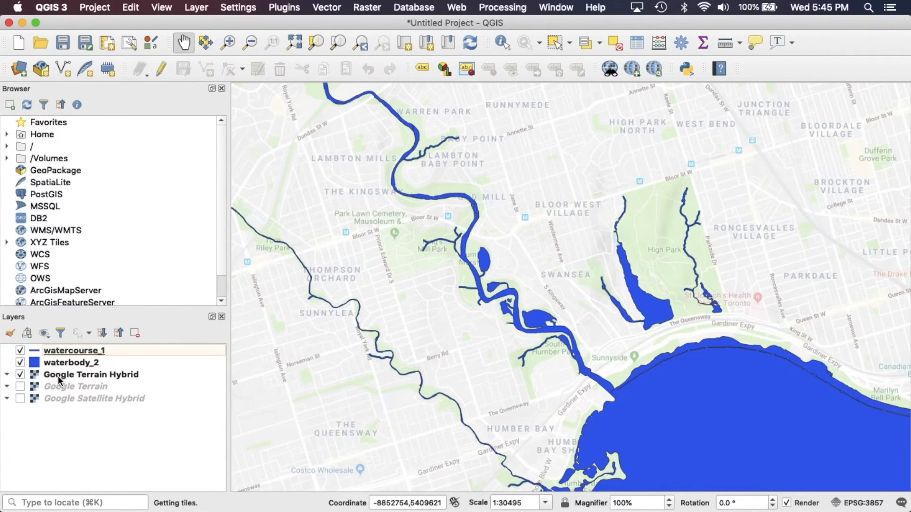
click(64, 362)
right_click(65, 363)
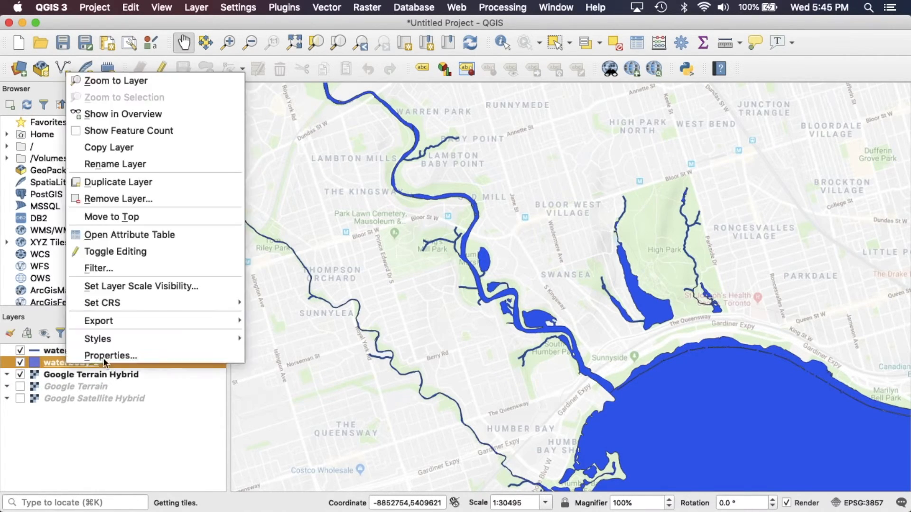
click(166, 423)
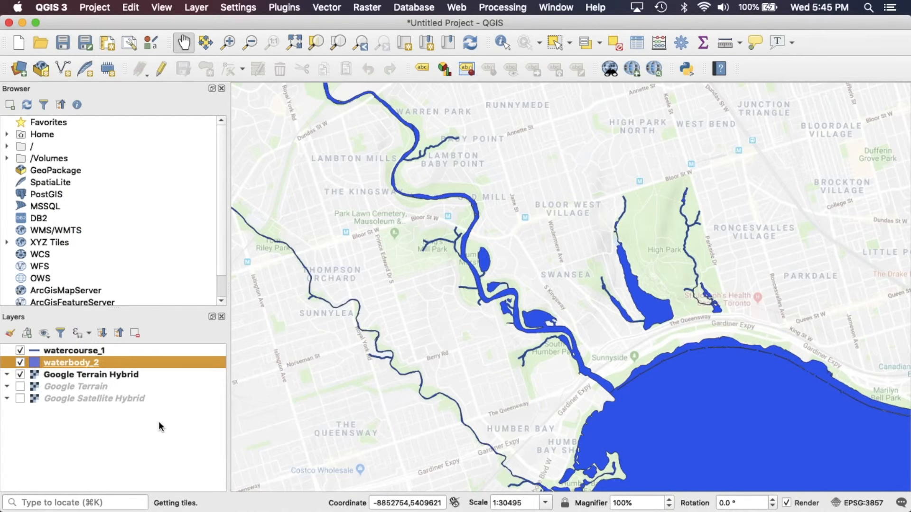